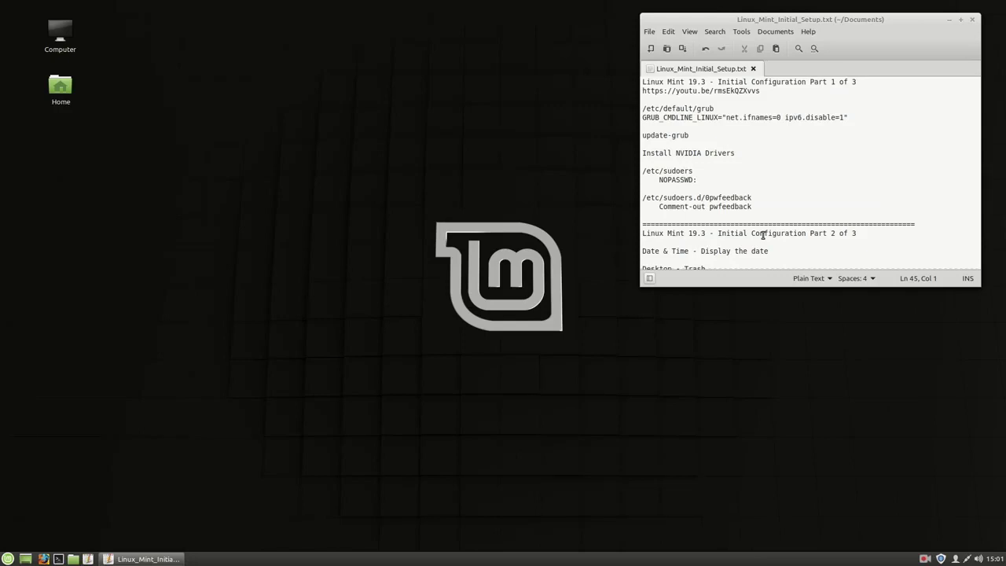
Step: Read the Initial Configuration Part 2 of 3 checklist in the setup notes
scroll(725, 186, down, 3)
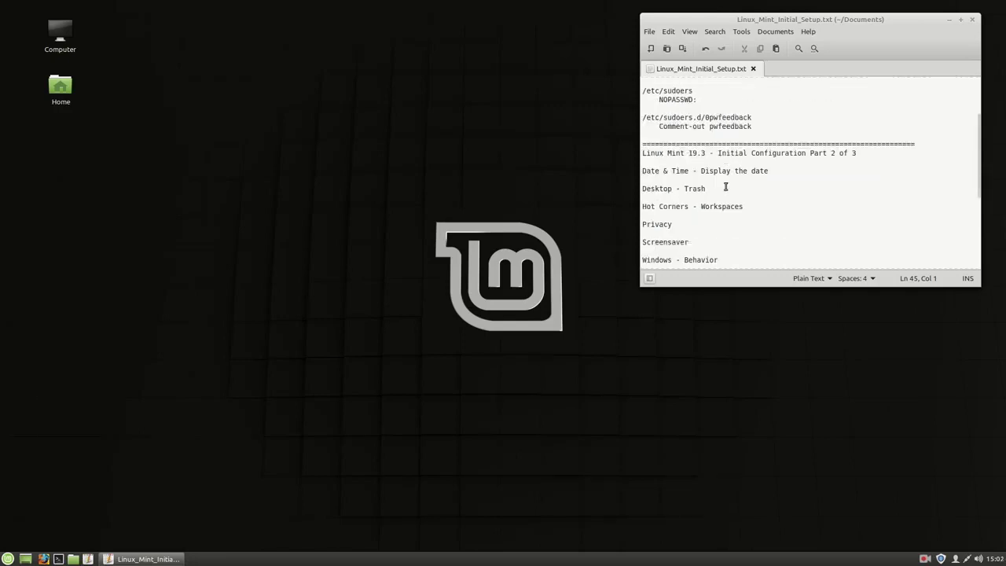
scroll(725, 187, down, 1)
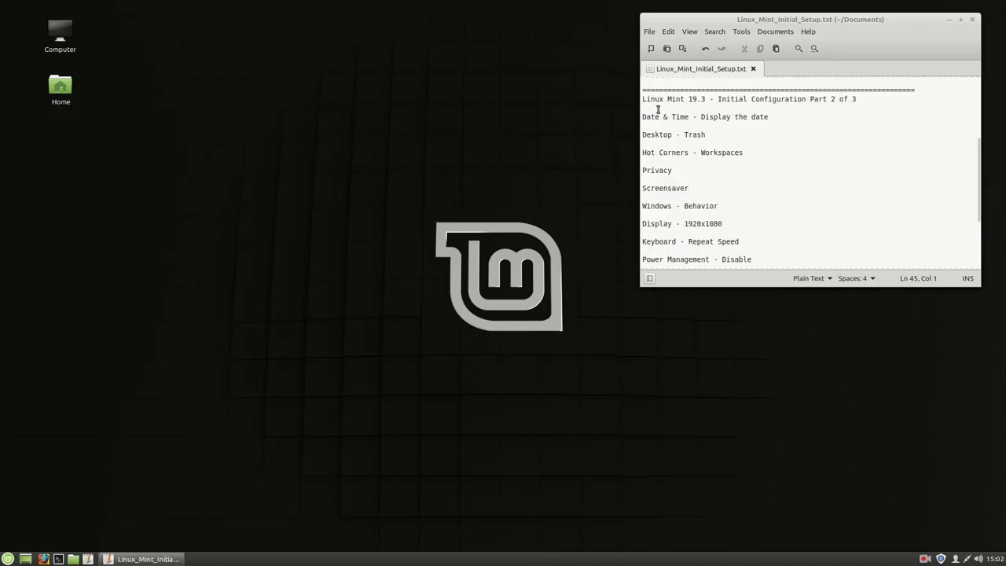
scroll(651, 122, down, 1)
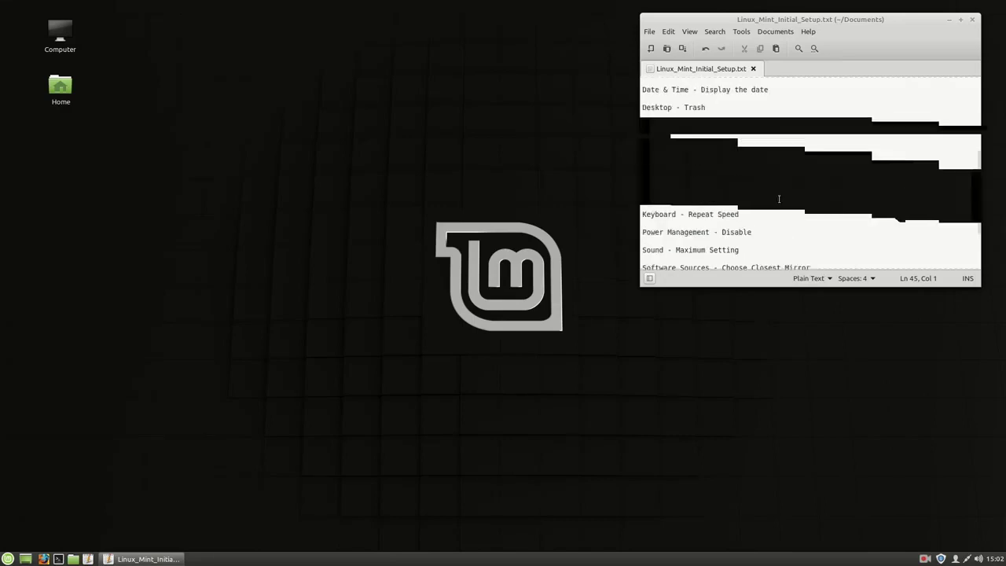
scroll(779, 199, up, 1)
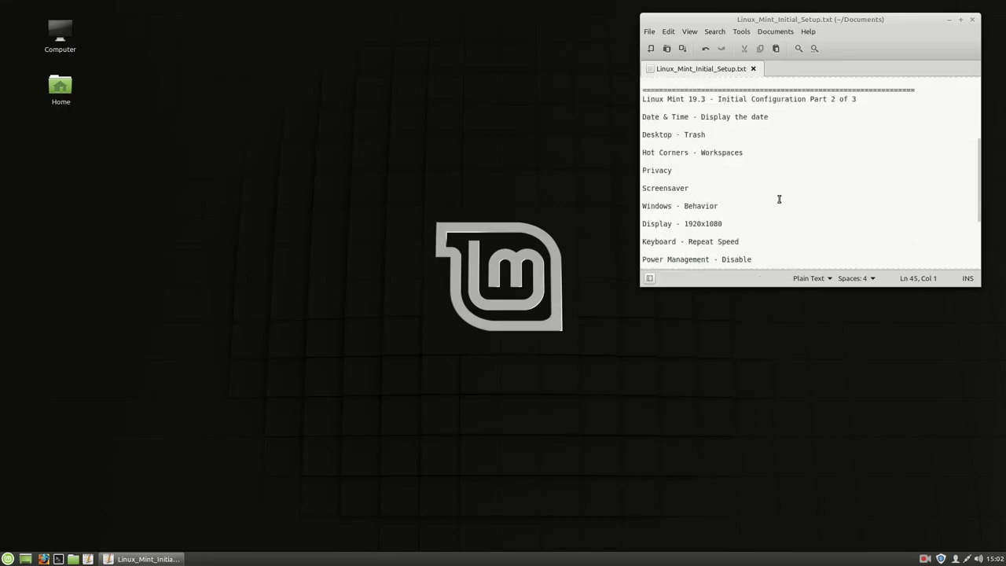
scroll(779, 199, down, 1)
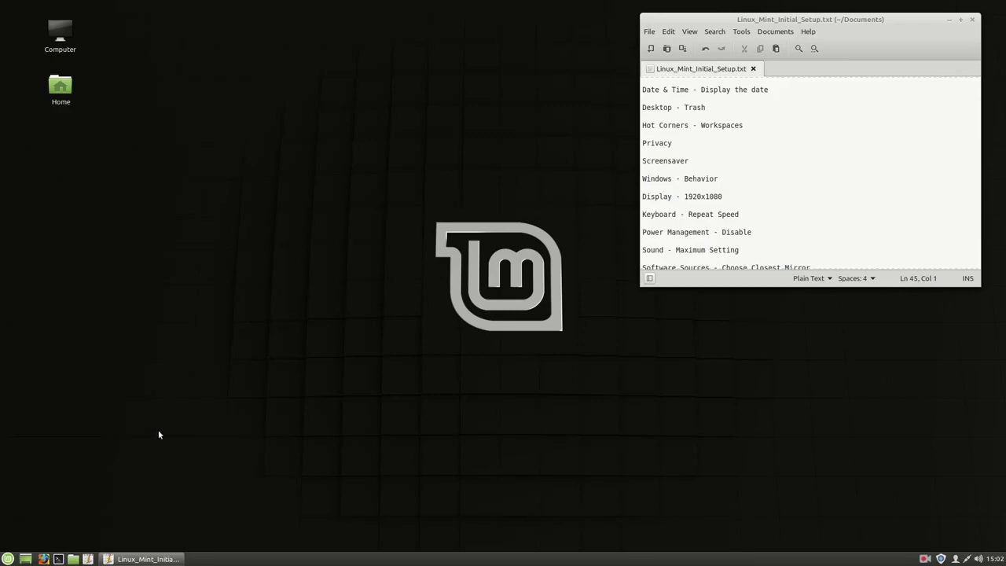
Step: Open System Settings and move its window so it no longer covers the setup notes
click(8, 559)
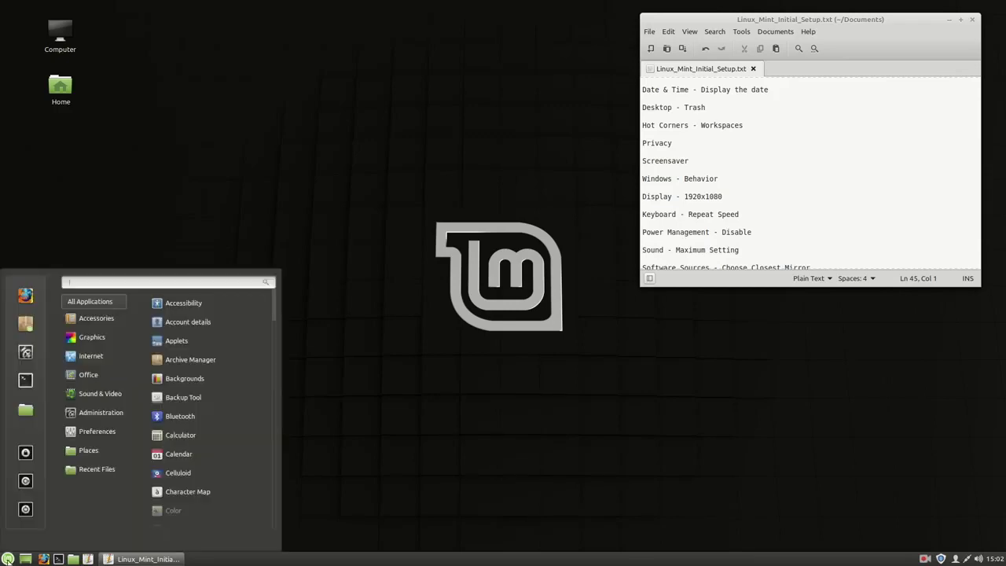
click(26, 352)
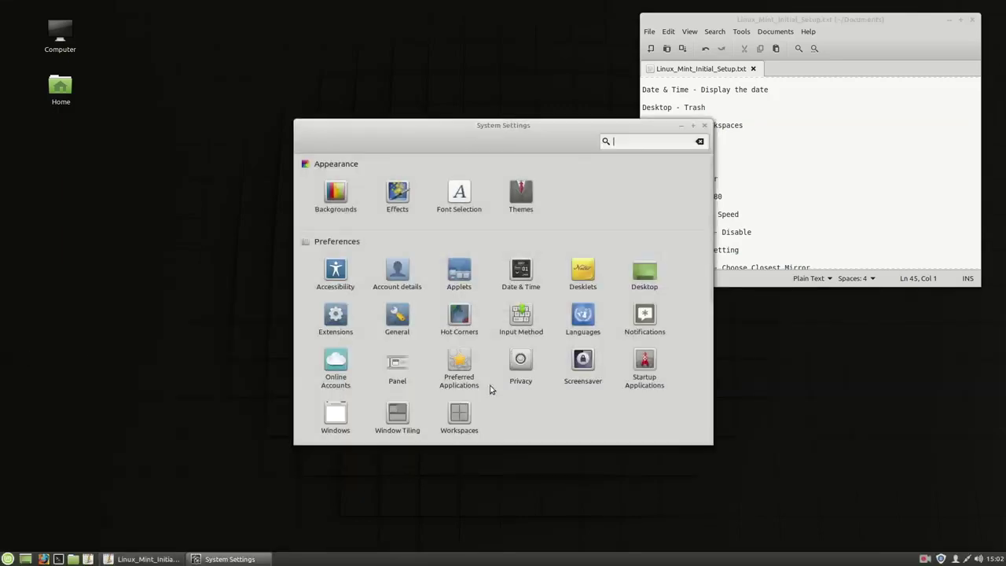
drag(530, 128, 405, 129)
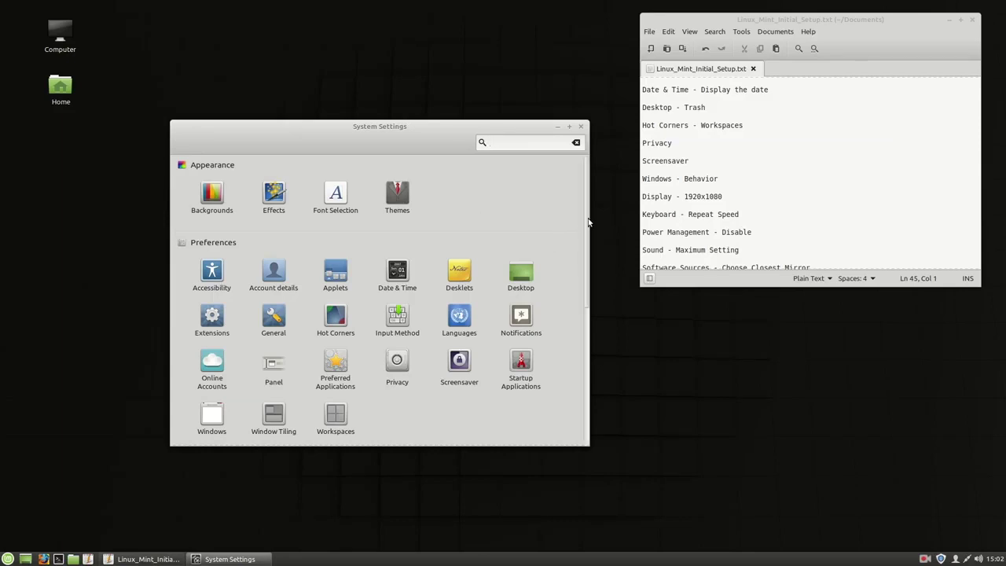
mouse_move(588, 226)
mouse_down()
mouse_move(584, 274)
mouse_move(589, 209)
mouse_up()
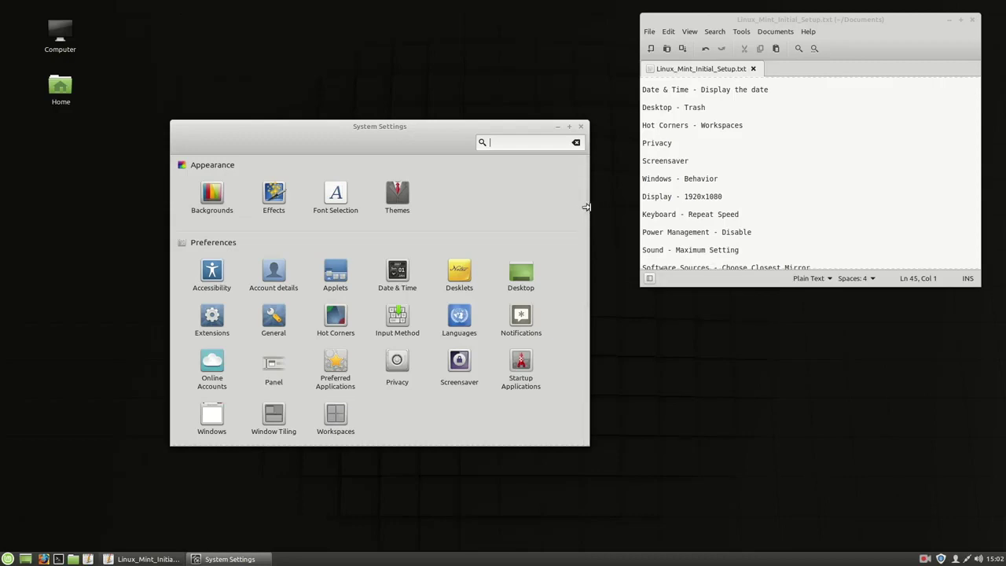
mouse_move(586, 207)
mouse_down()
mouse_move(589, 341)
mouse_move(587, 187)
mouse_up()
Step: Review the miscellaneous and scrollbar behavior options in the Themes settings, and return to the settings overview
click(397, 197)
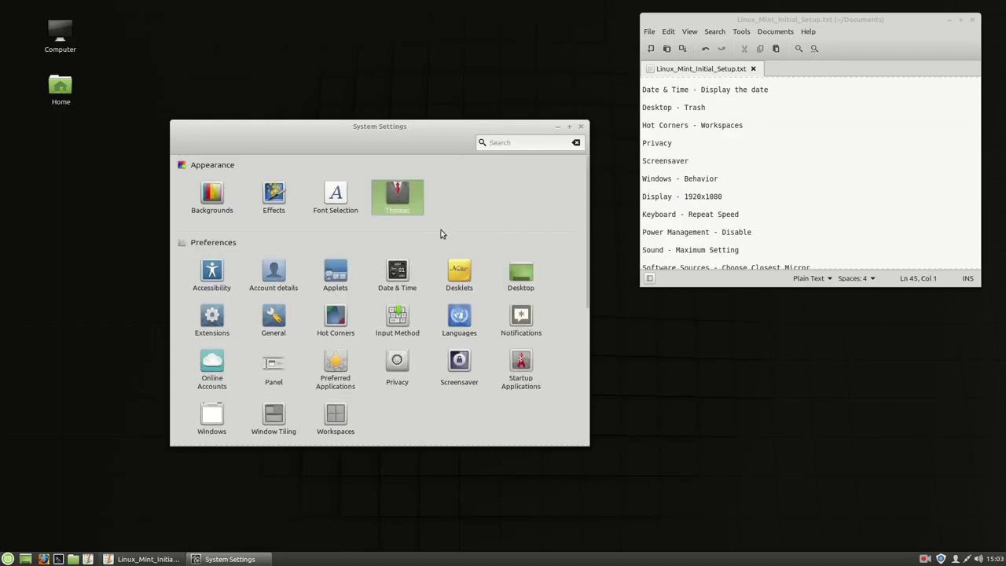
click(421, 145)
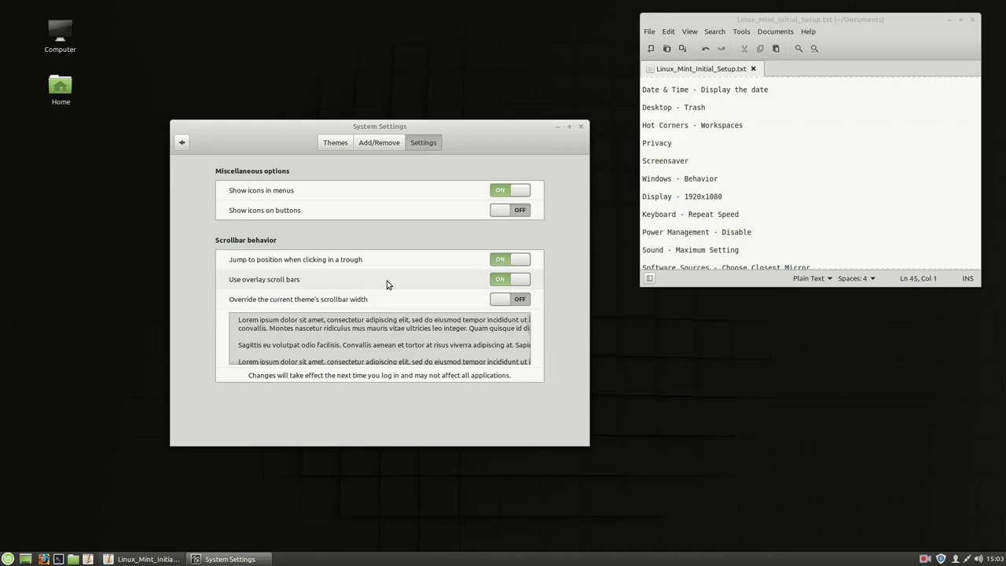
click(180, 142)
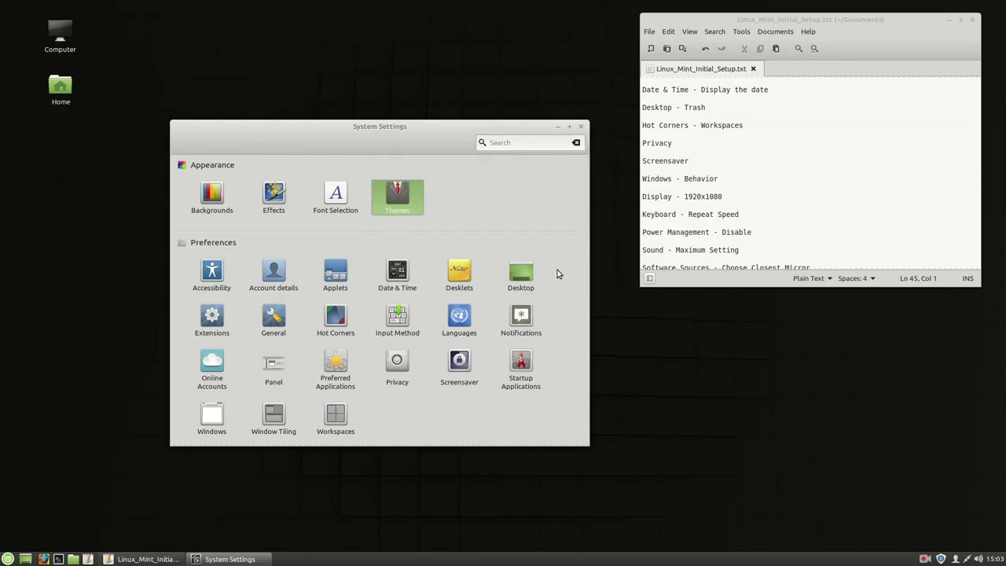
Step: Look through the visual, keyboard, typing assistance and mouse options in the Accessibility settings
click(212, 272)
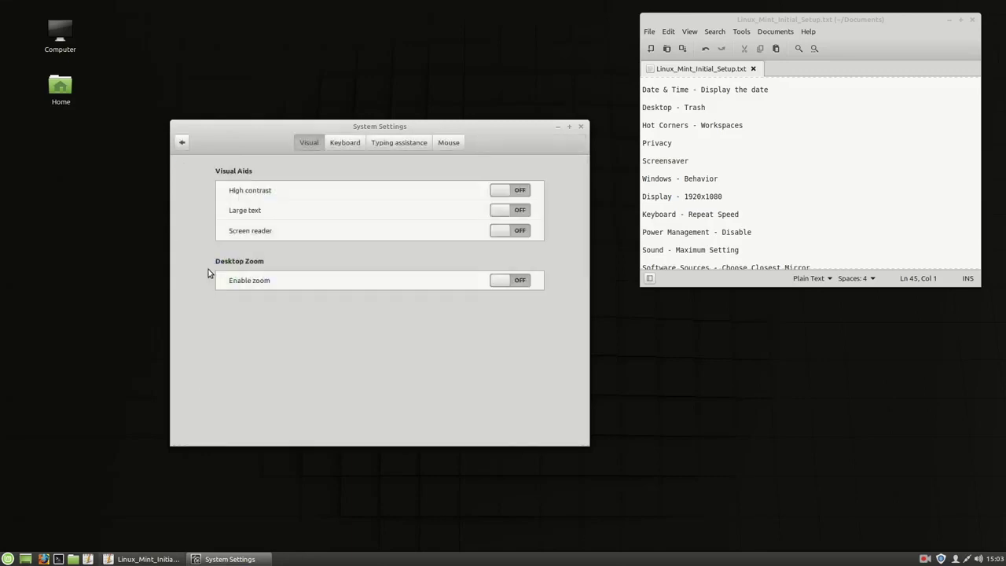
click(346, 148)
click(392, 143)
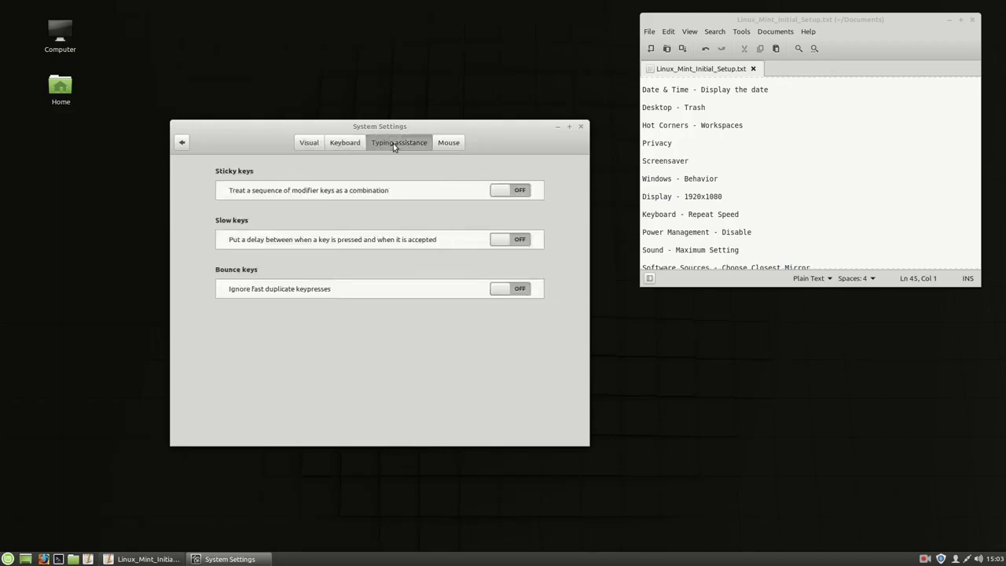
click(446, 144)
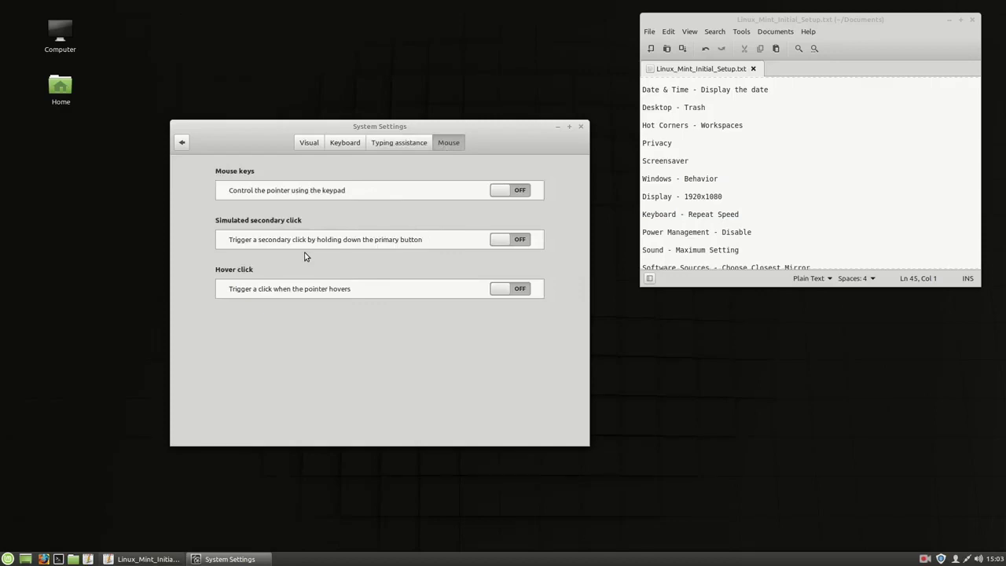
click(180, 144)
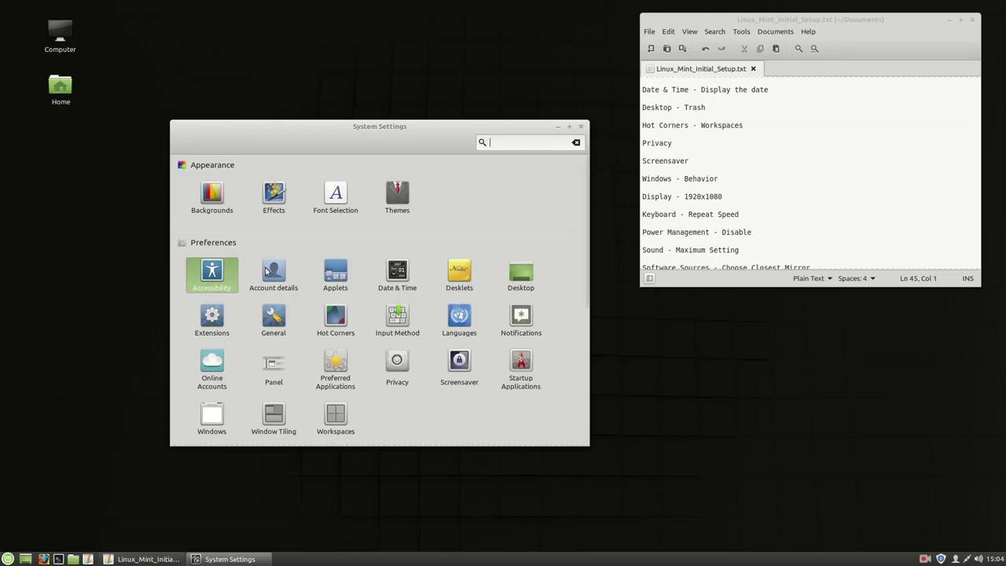
Step: Turn on displaying the date in the Date & Time format settings, leaving region and city as they are
click(400, 275)
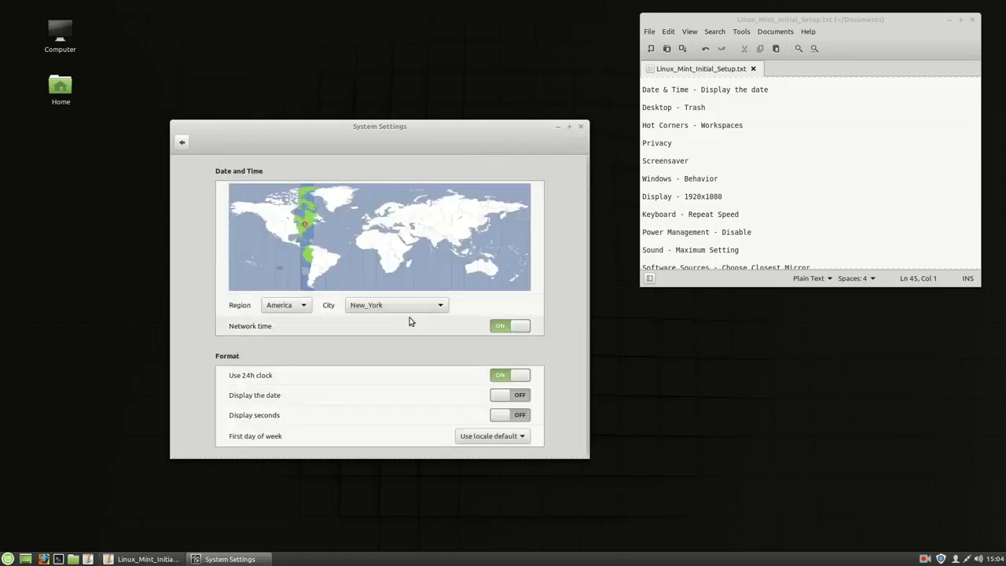
click(297, 306)
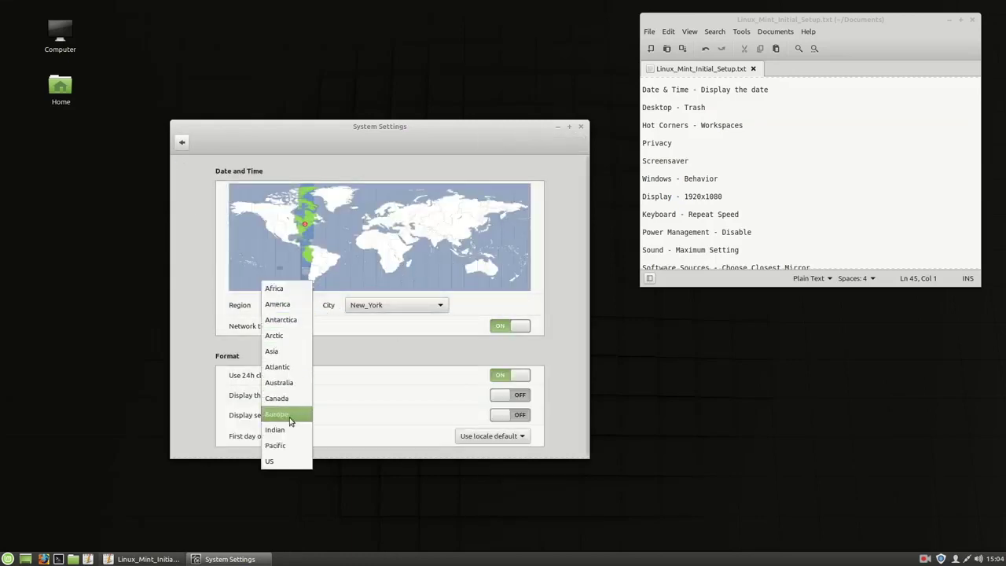
click(420, 346)
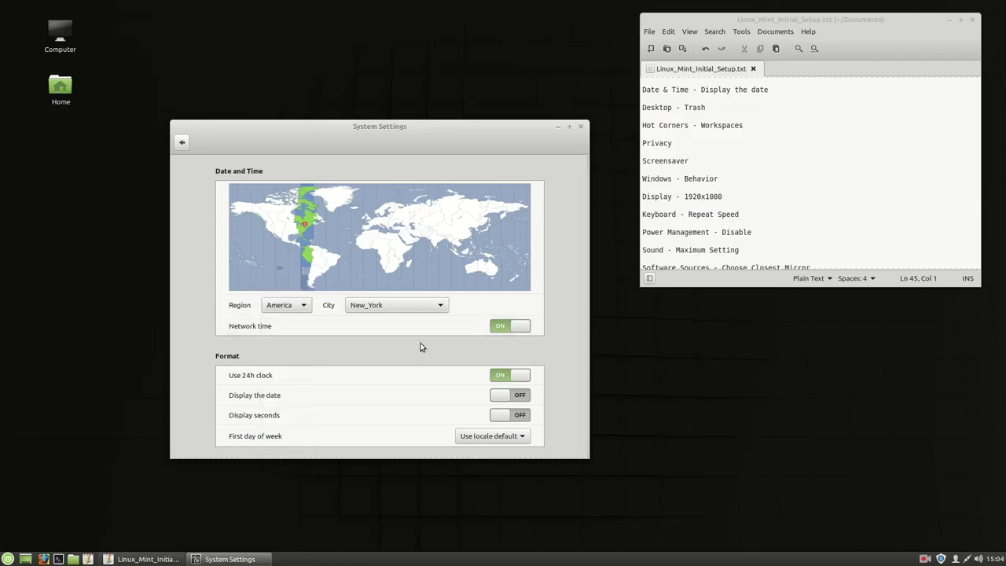
click(506, 400)
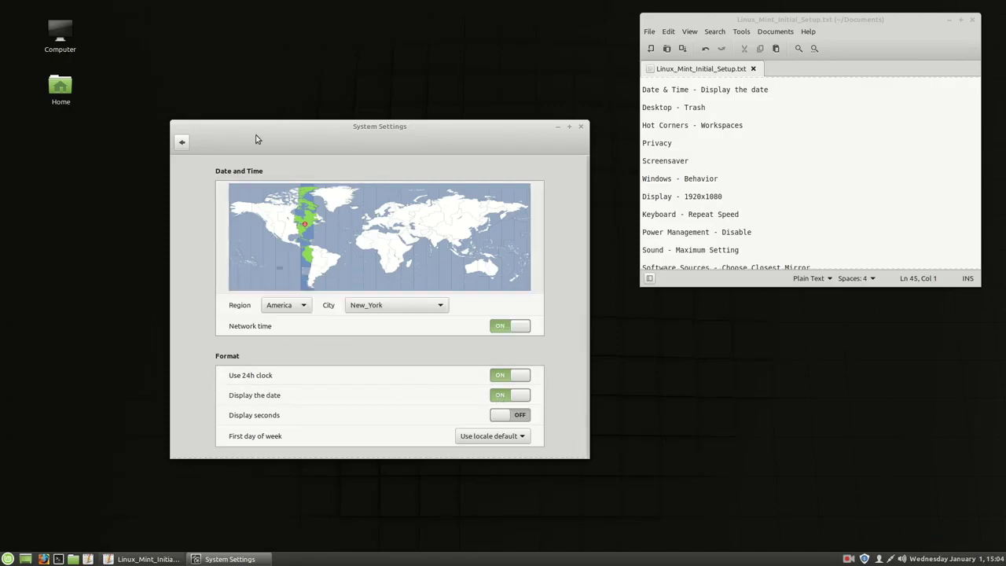
click(182, 142)
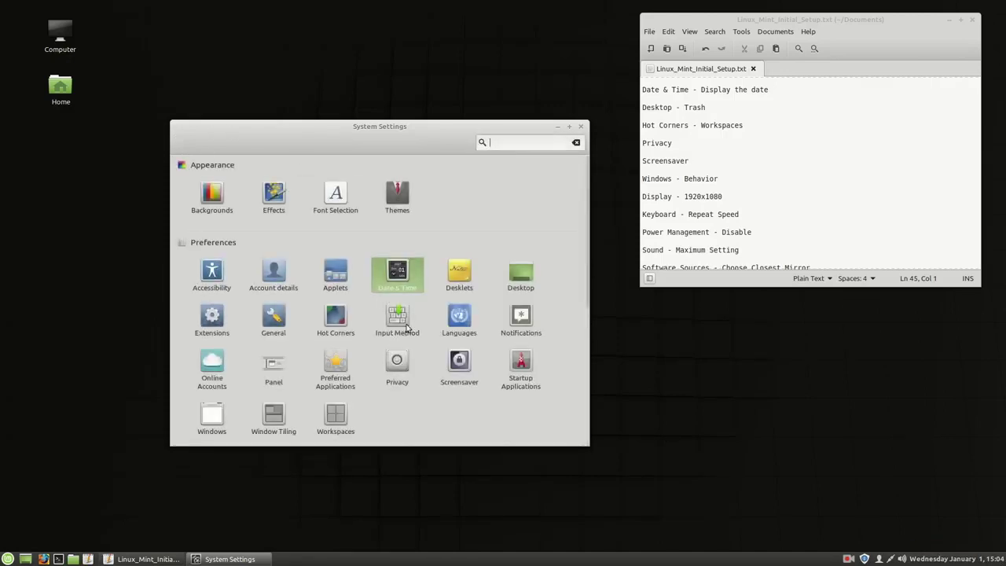
Step: Enable the Trash desktop icon in the Desktop settings and return to the settings overview
click(515, 281)
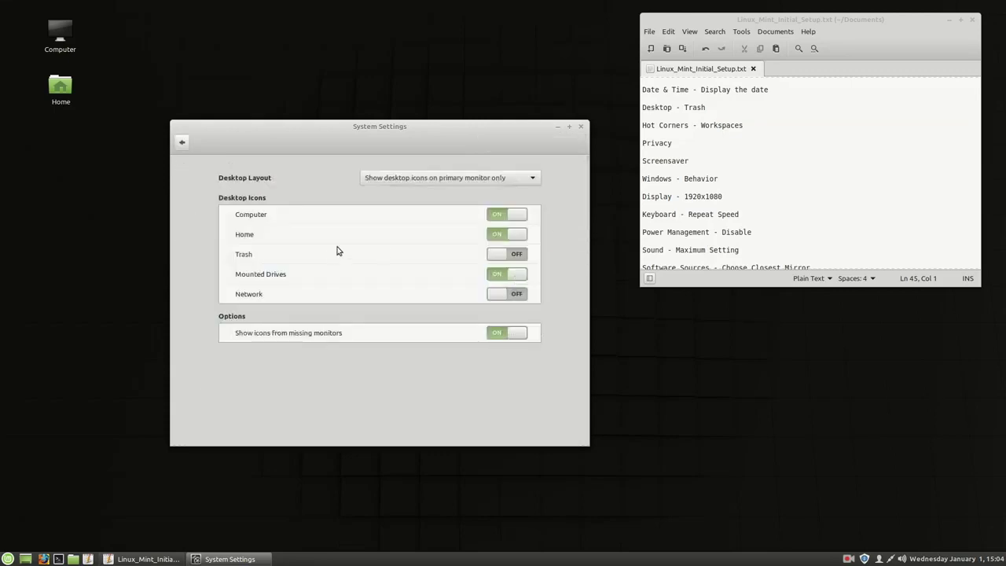
click(489, 254)
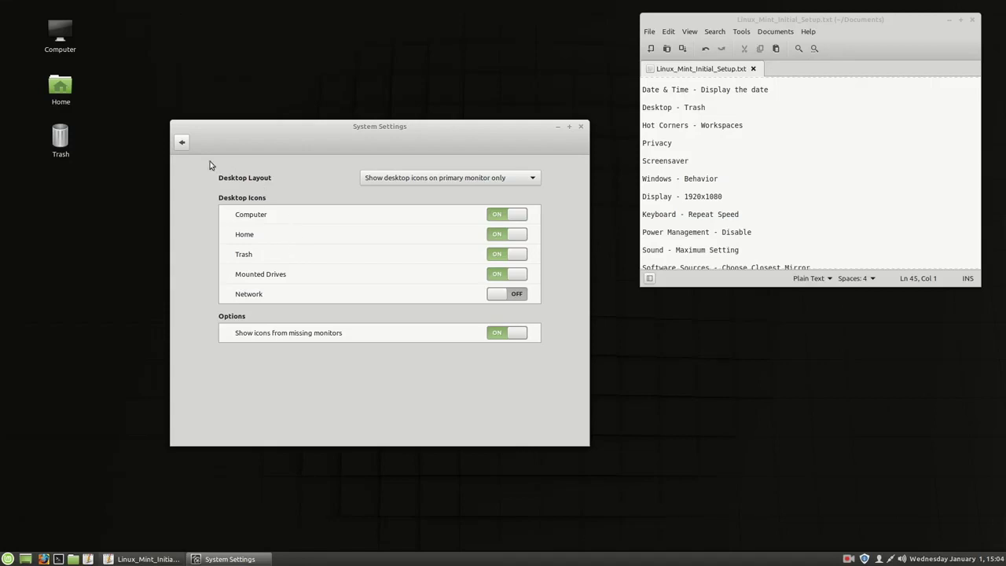
click(182, 142)
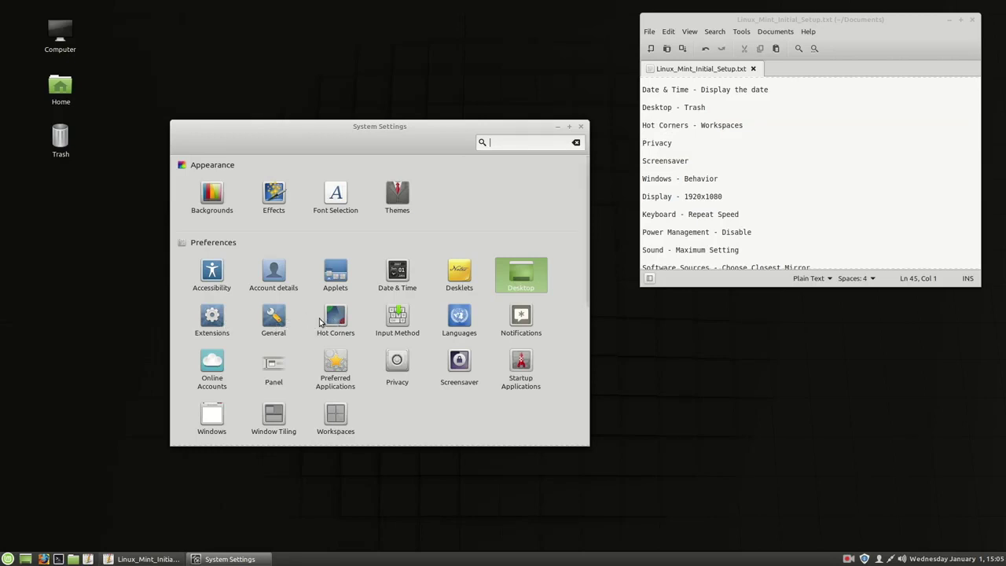
Step: Check the General settings, and enable the upper-left hot corner to show all workspaces, testing it on the desktop
click(274, 318)
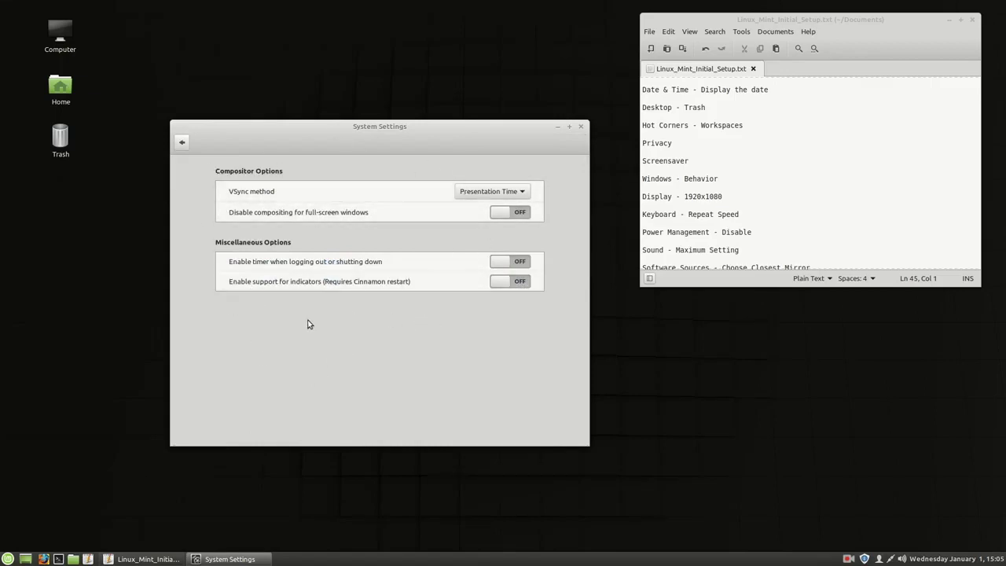
click(181, 143)
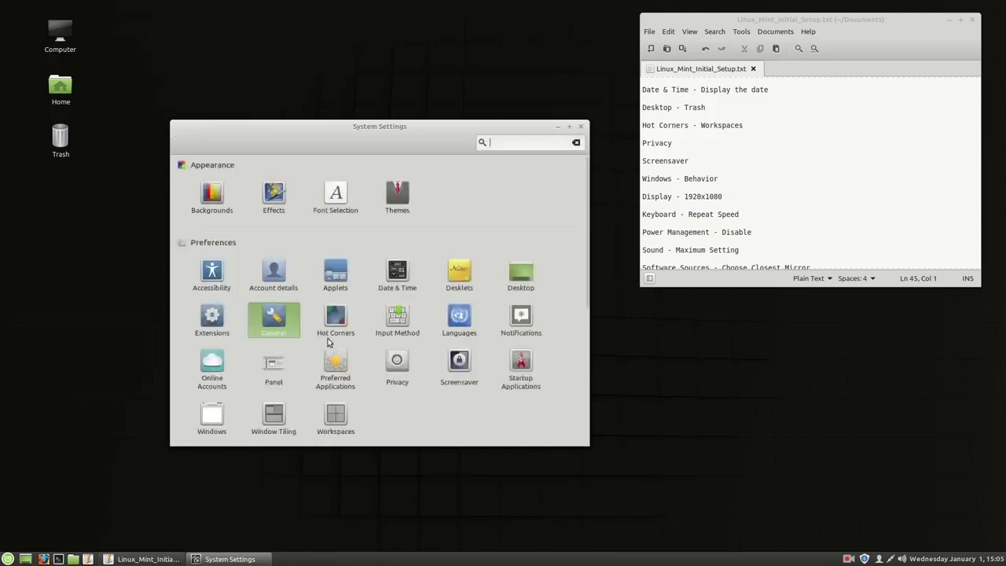
click(338, 324)
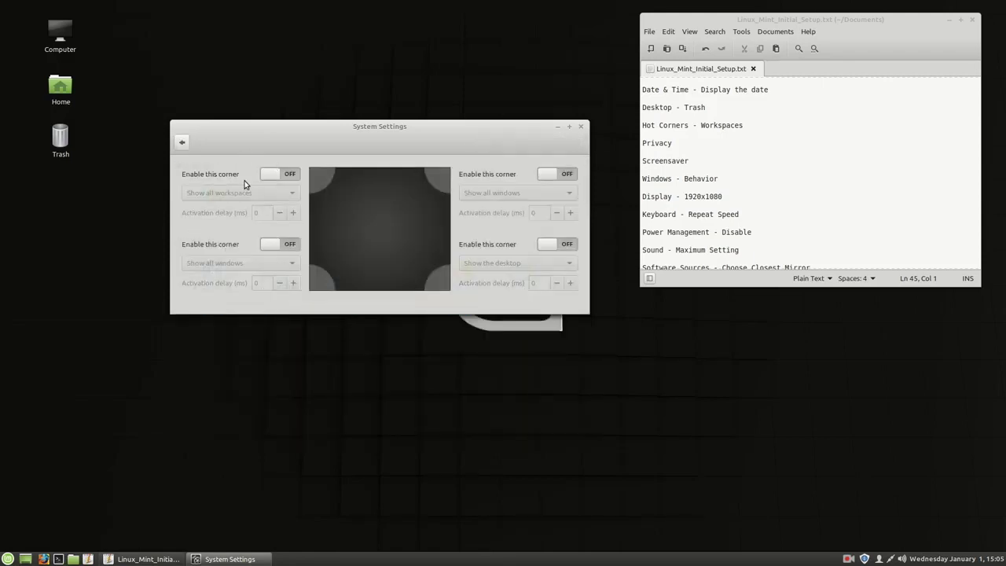
click(288, 179)
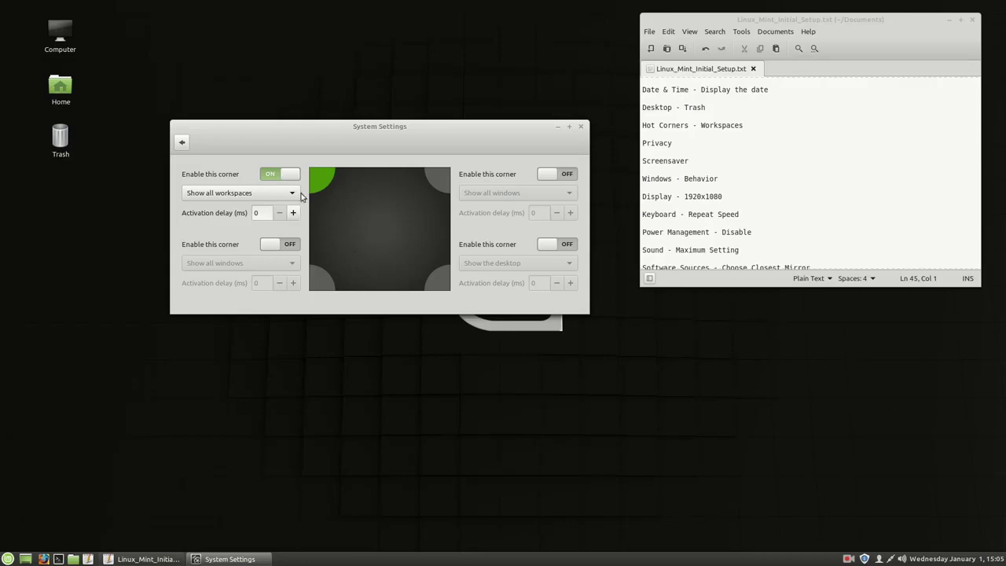
mouse_move(2, 4)
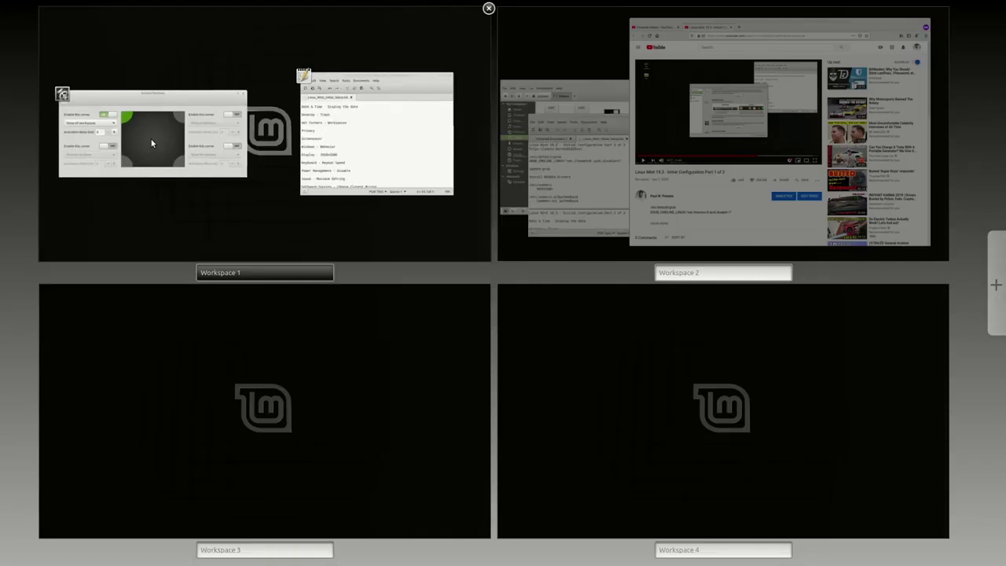
click(153, 143)
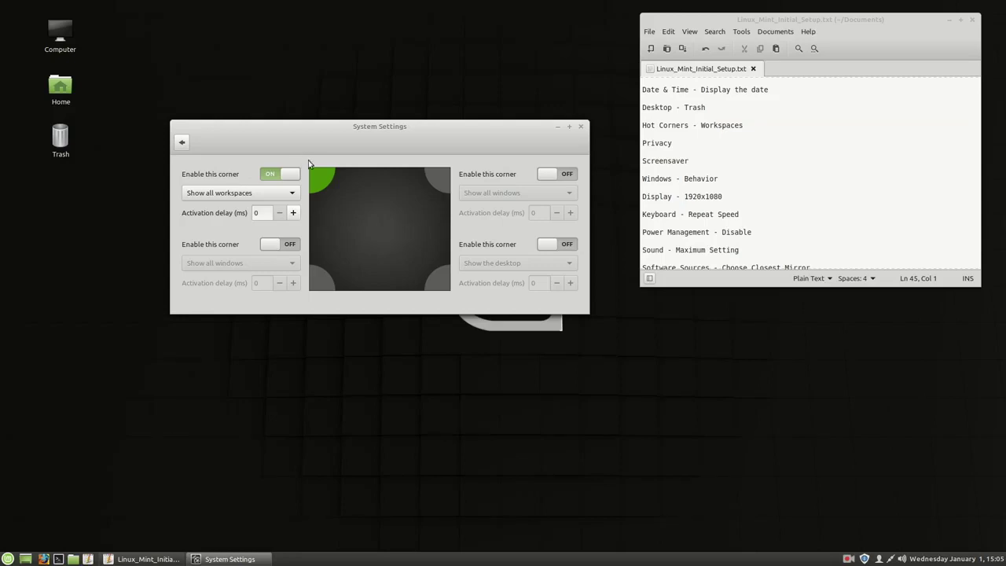
Step: Examine the actions available for the upper-left hot corner, test its workspace overview again, and return to the settings overview
click(287, 193)
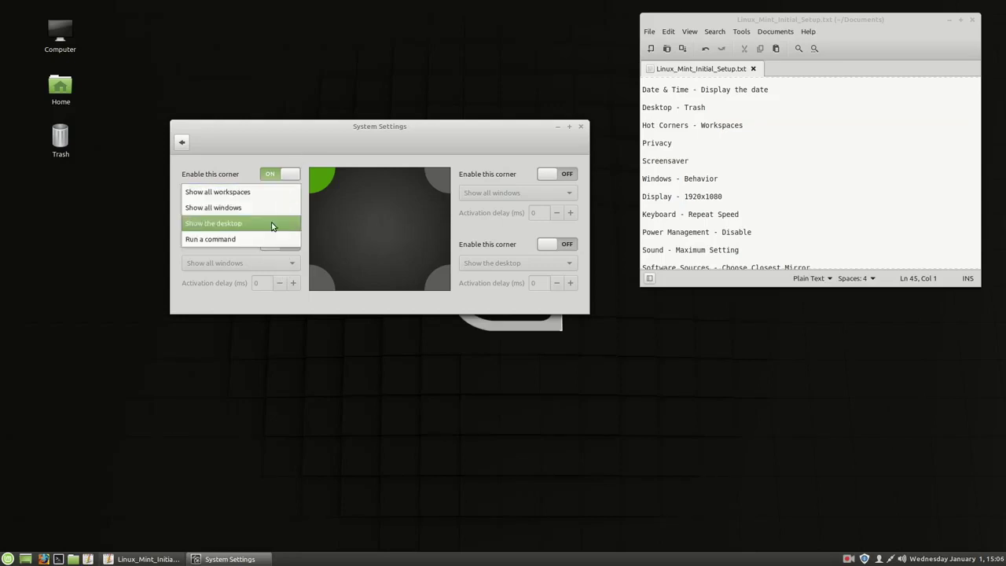
click(239, 162)
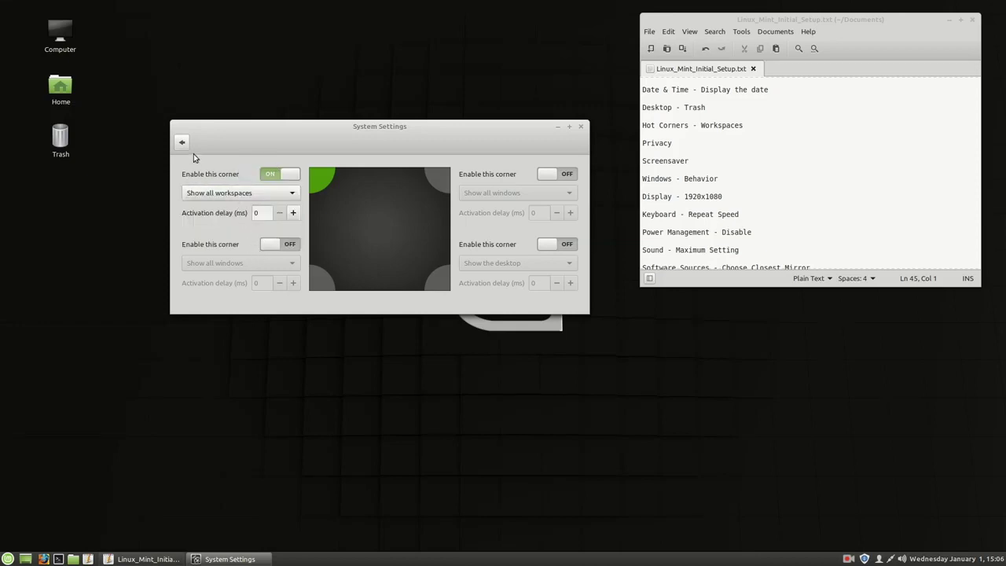
mouse_move(1, 1)
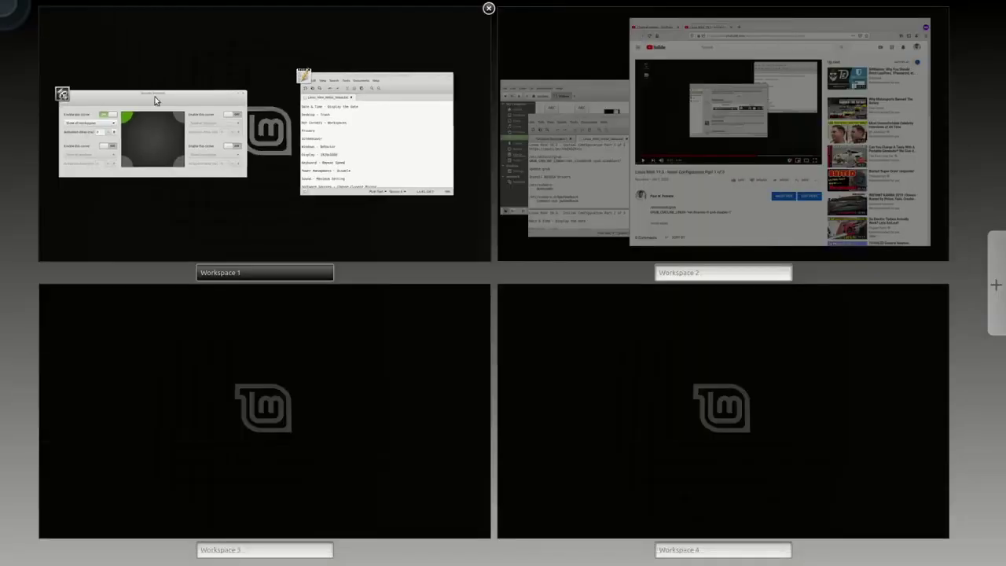
click(155, 100)
click(185, 141)
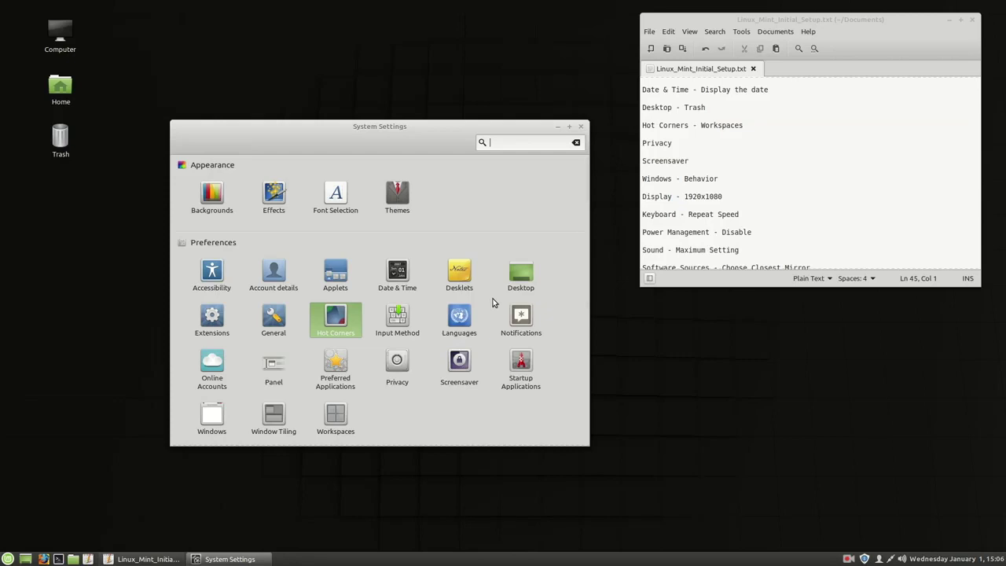
Step: In the Privacy settings, set the number of days to remember old files to 30
click(399, 369)
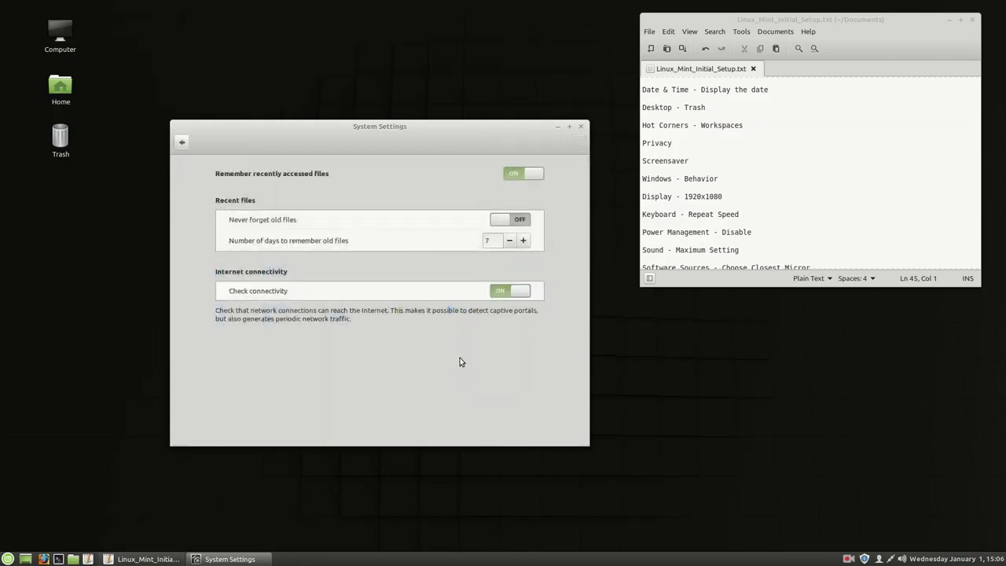
double_click(488, 239)
text(3)
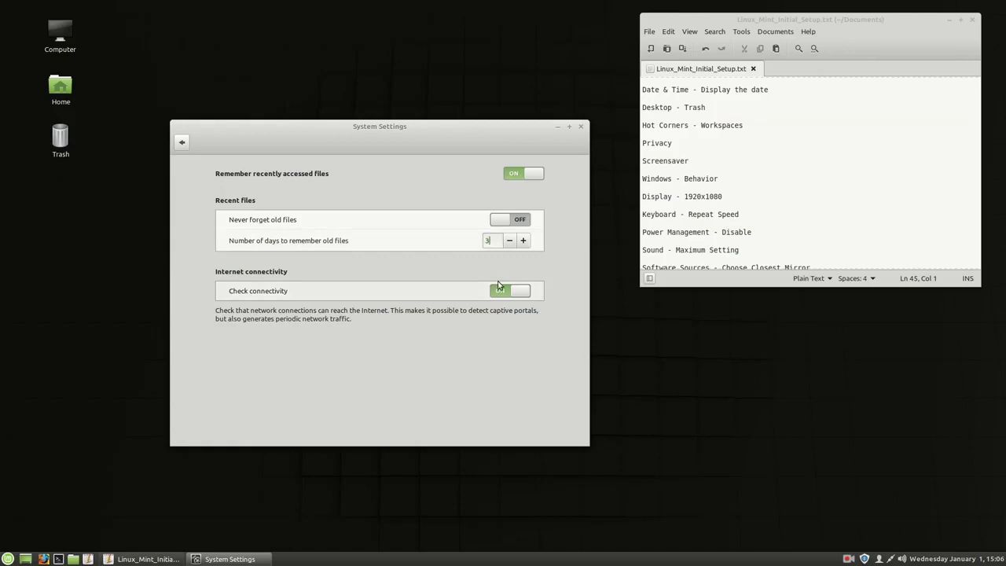
text(0)
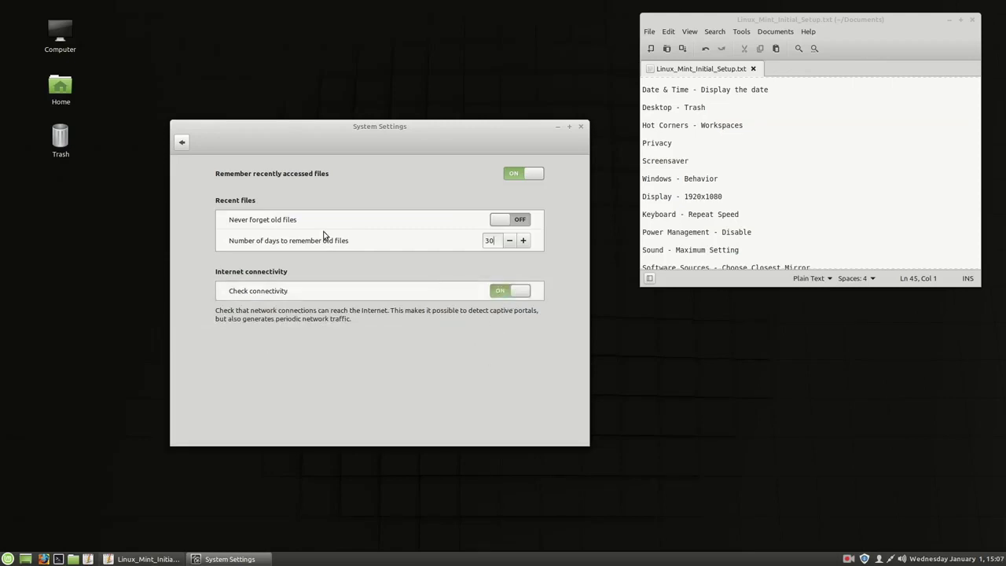
Step: Try out the switches for never forgetting old files and remembering recently accessed files, restoring both to their original states
click(504, 219)
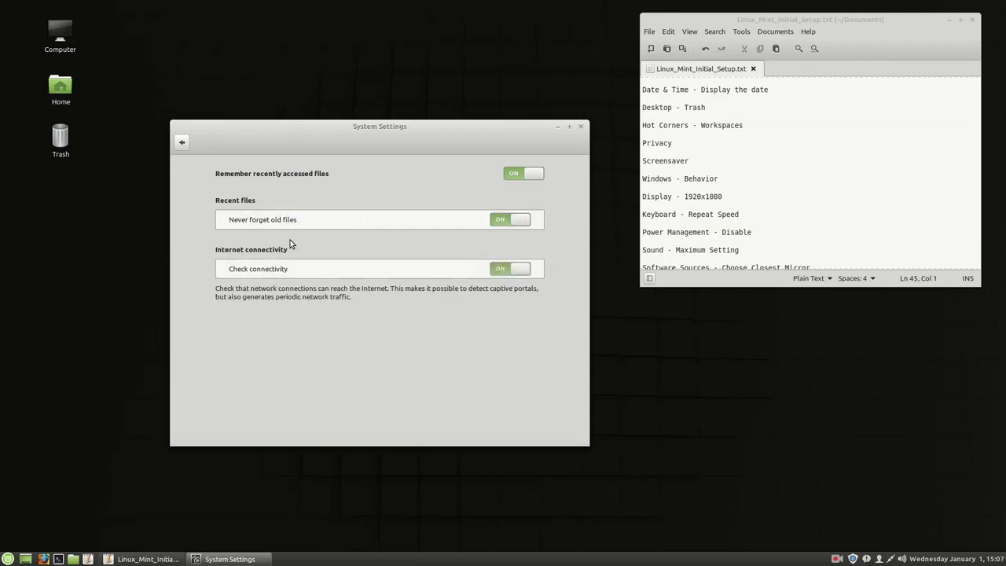
click(510, 219)
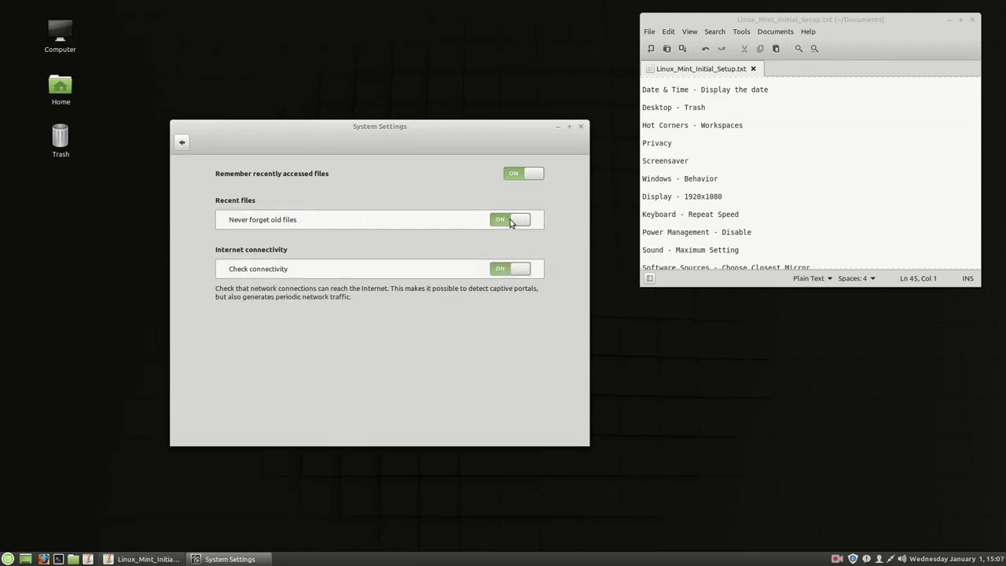
click(521, 174)
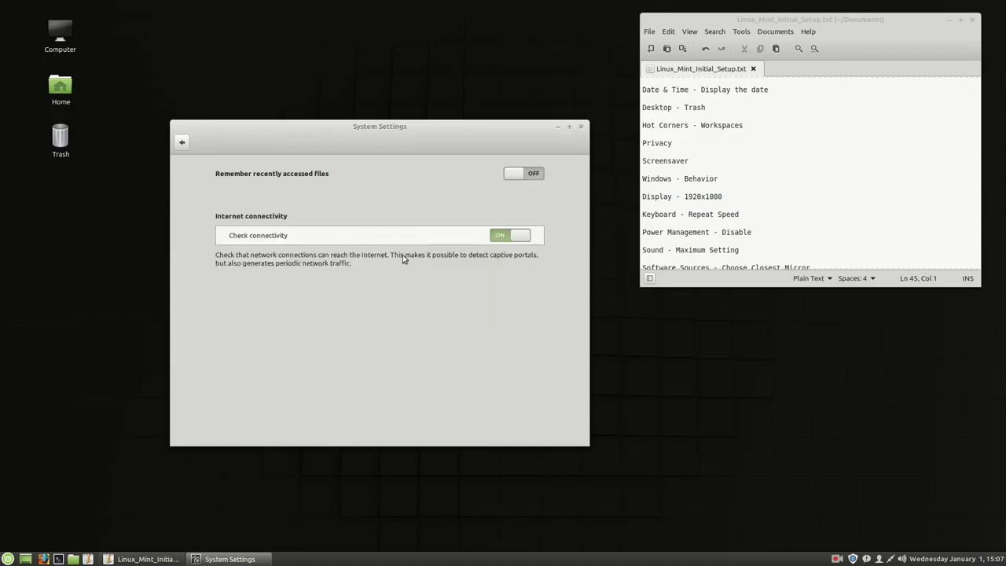
click(518, 175)
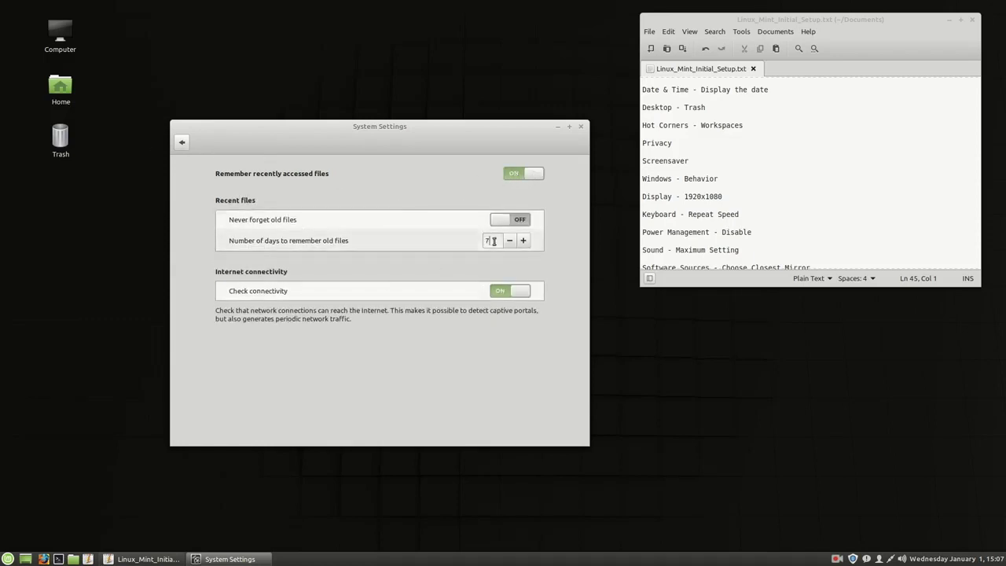
Step: Re-enter 30 as the number of days to remember old files and return to the settings overview
key(BackSpace)
text(30)
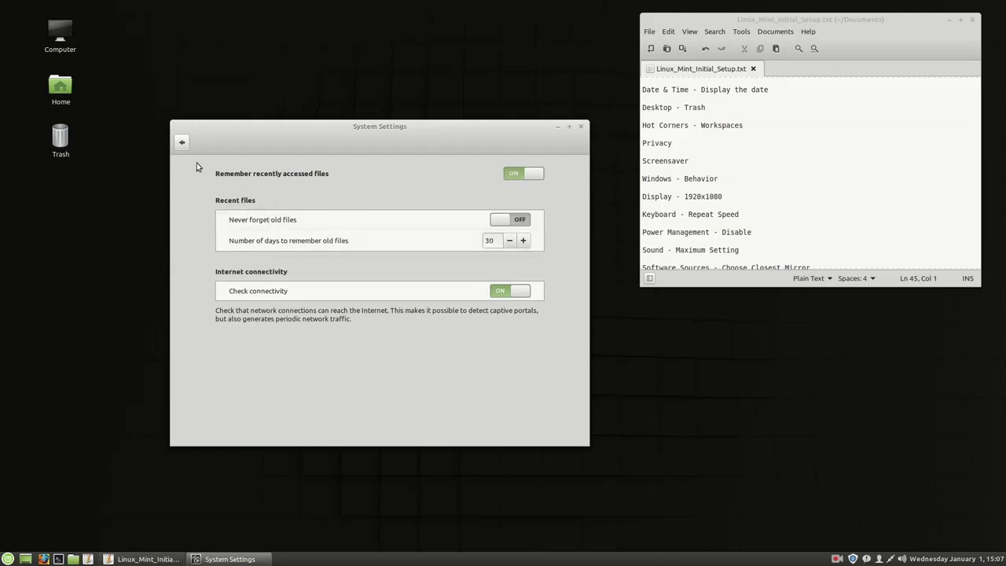
click(184, 143)
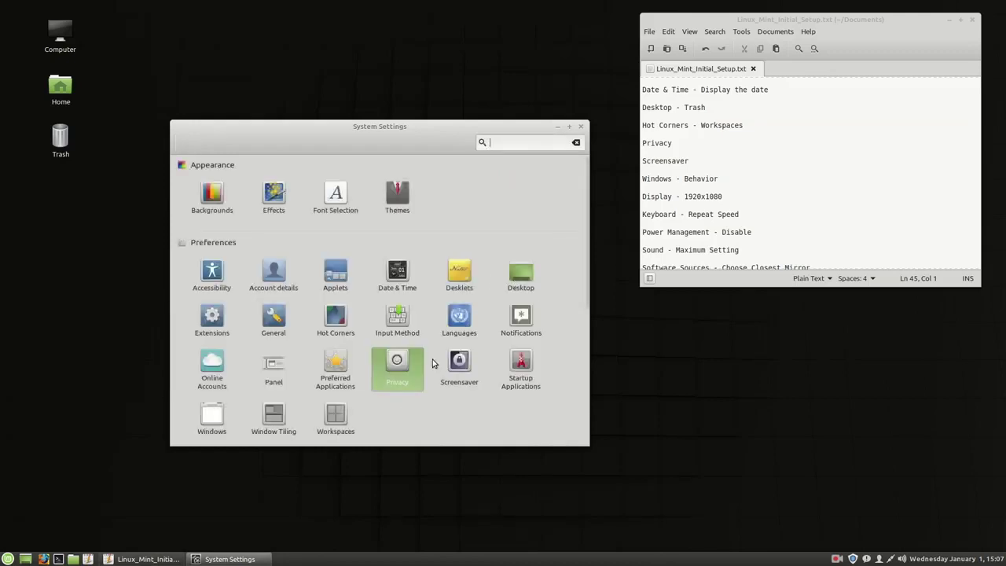
Step: In the Screensaver settings, set the delay before starting the screensaver to Never
click(455, 361)
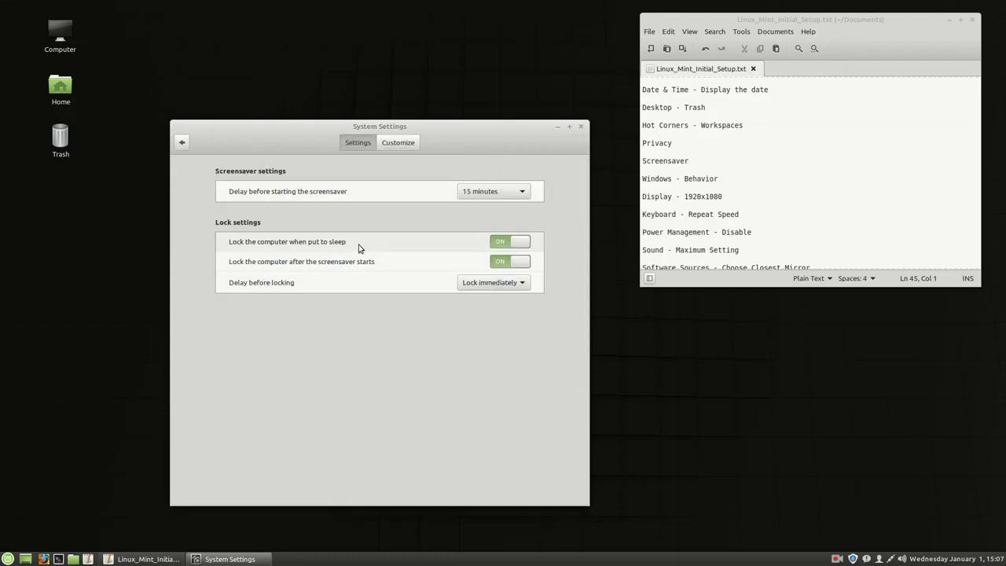
click(510, 192)
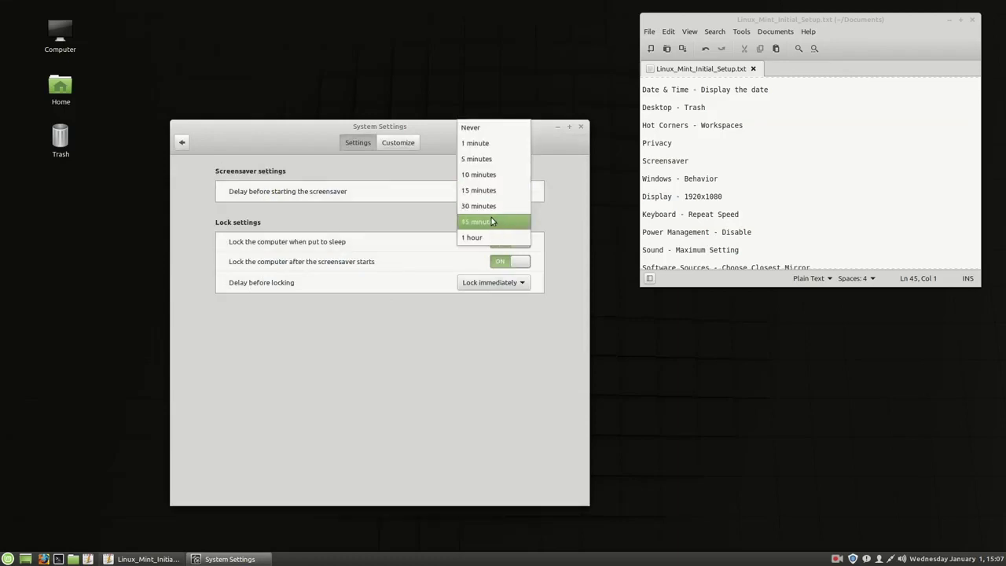
click(493, 128)
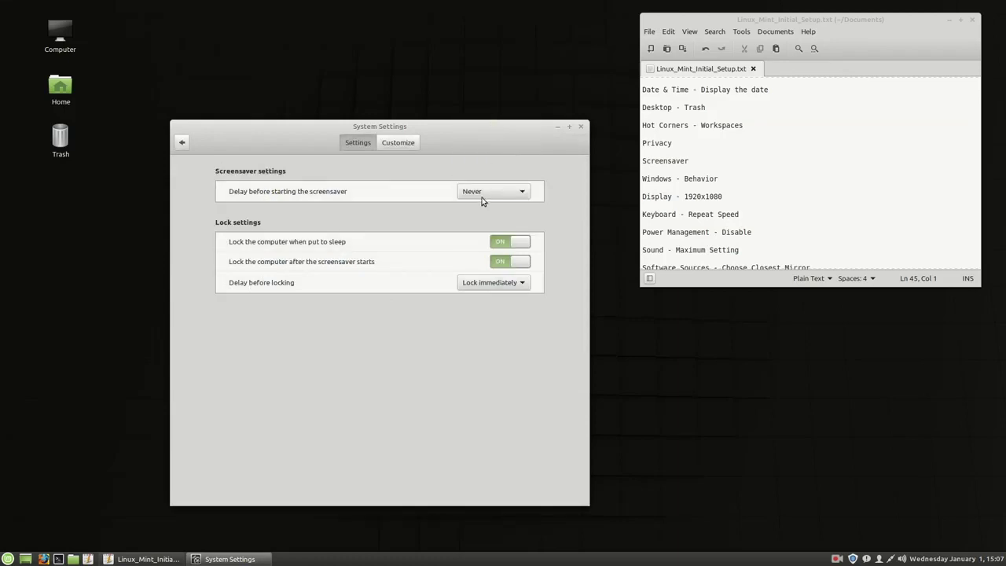
Step: Turn off locking the computer on sleep and after the screensaver starts, and return to the settings overview
click(480, 283)
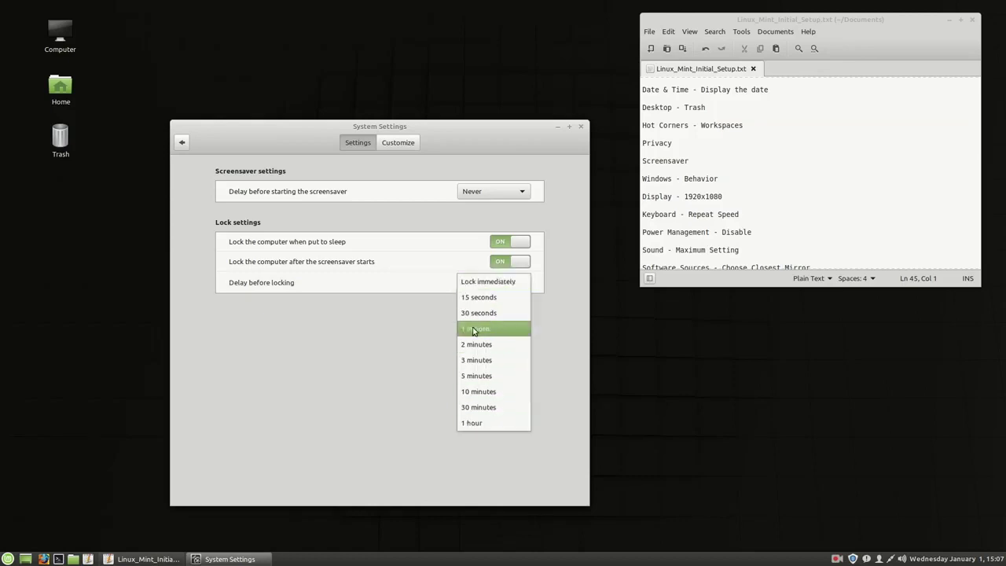
click(551, 227)
click(509, 242)
click(516, 263)
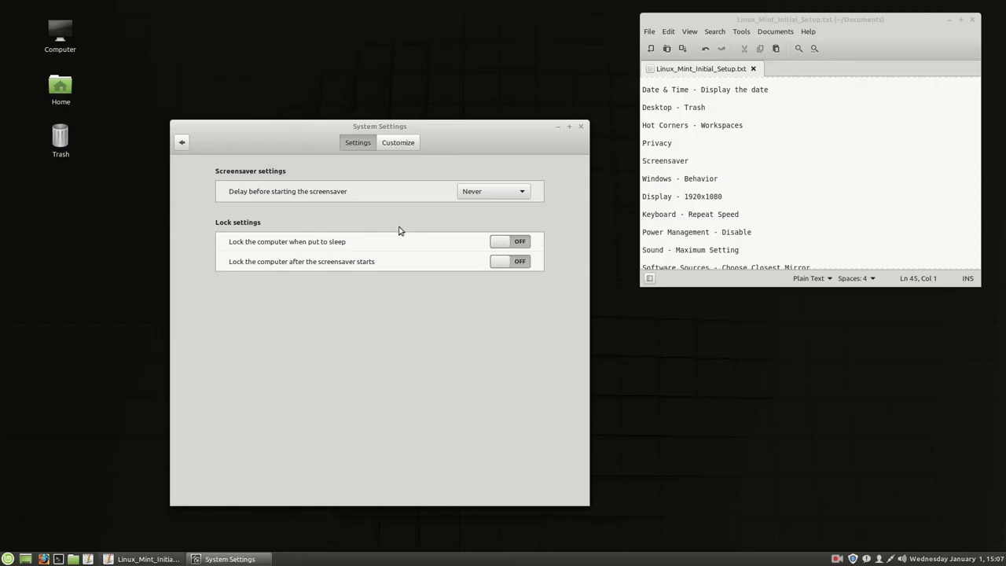
click(181, 144)
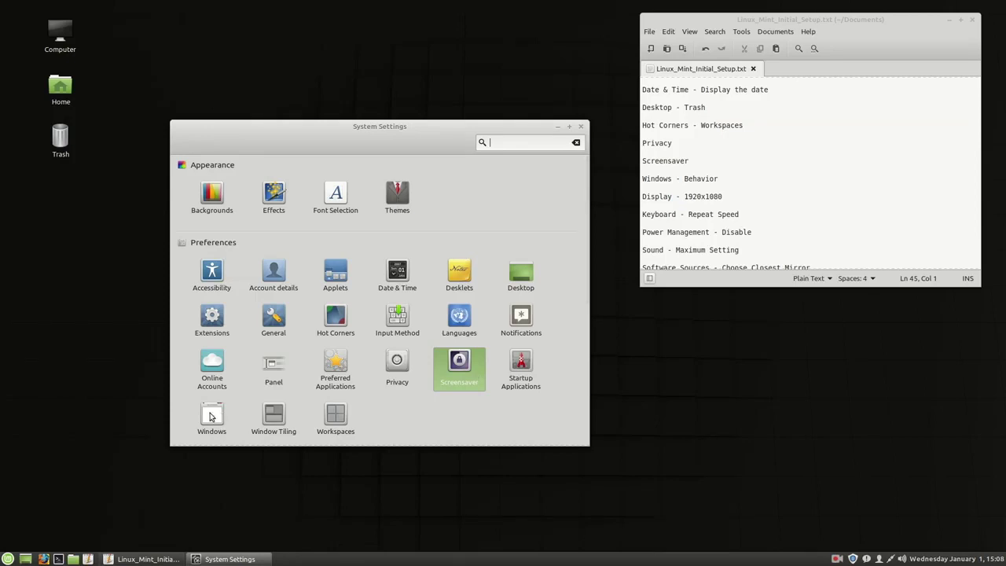
Step: Check where new windows appear by opening a blank text document and three terminal windows, closing all of them again
click(88, 559)
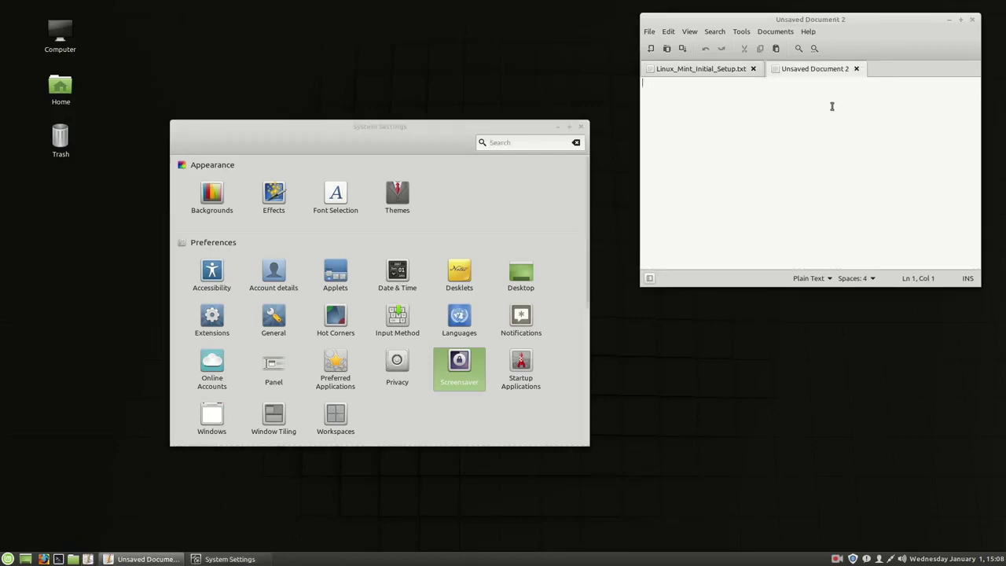
click(855, 68)
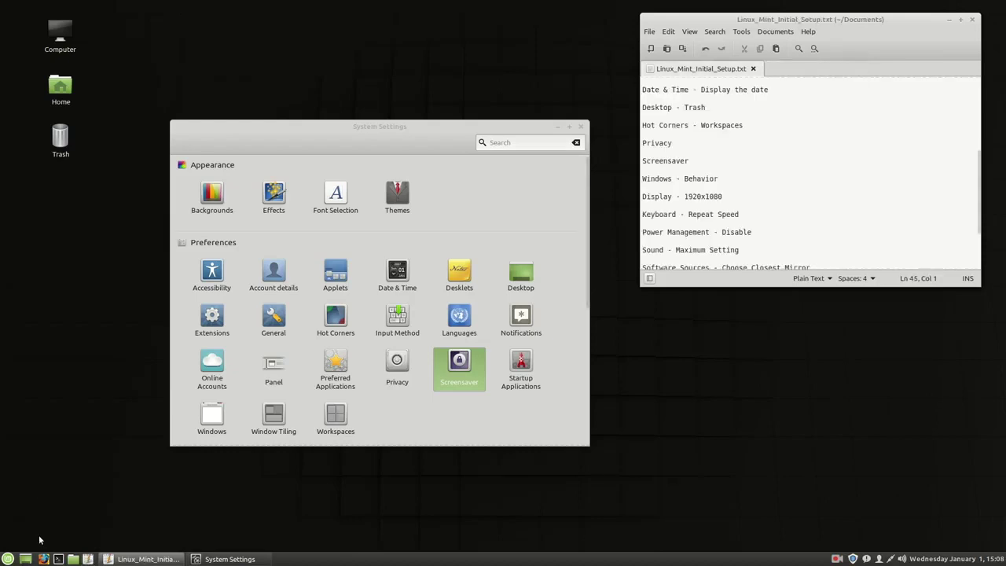
click(57, 559)
click(57, 559)
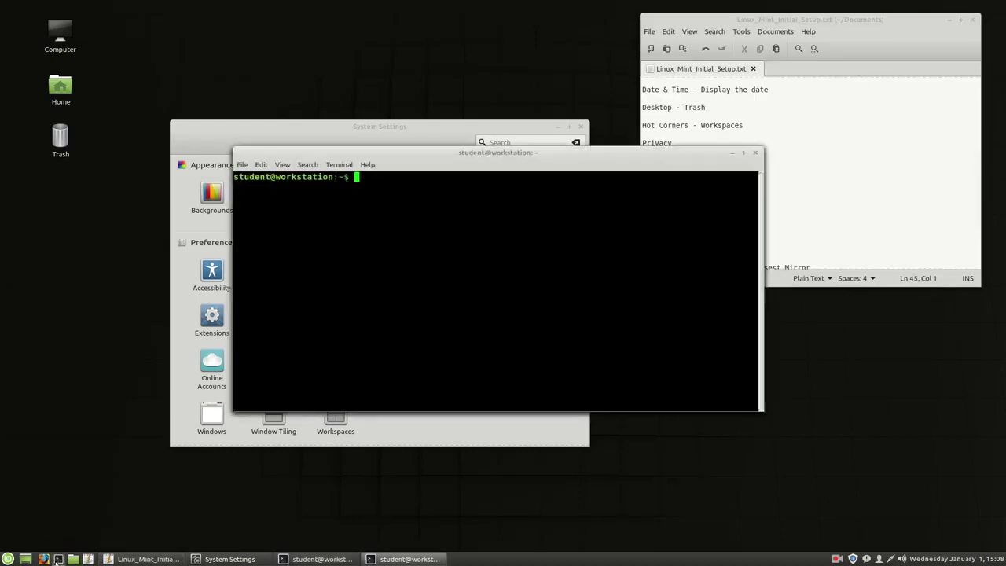
click(57, 559)
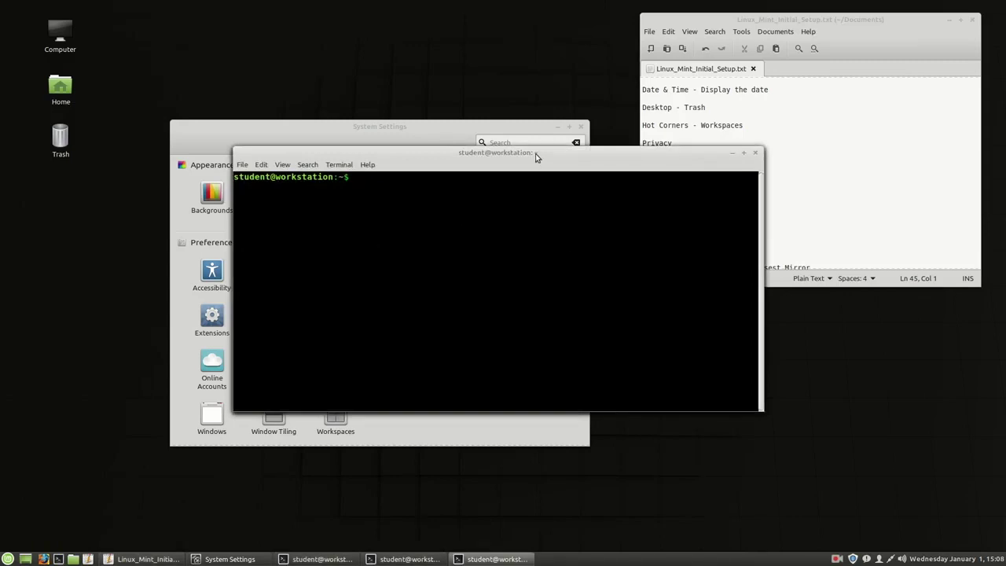
drag(535, 153, 535, 183)
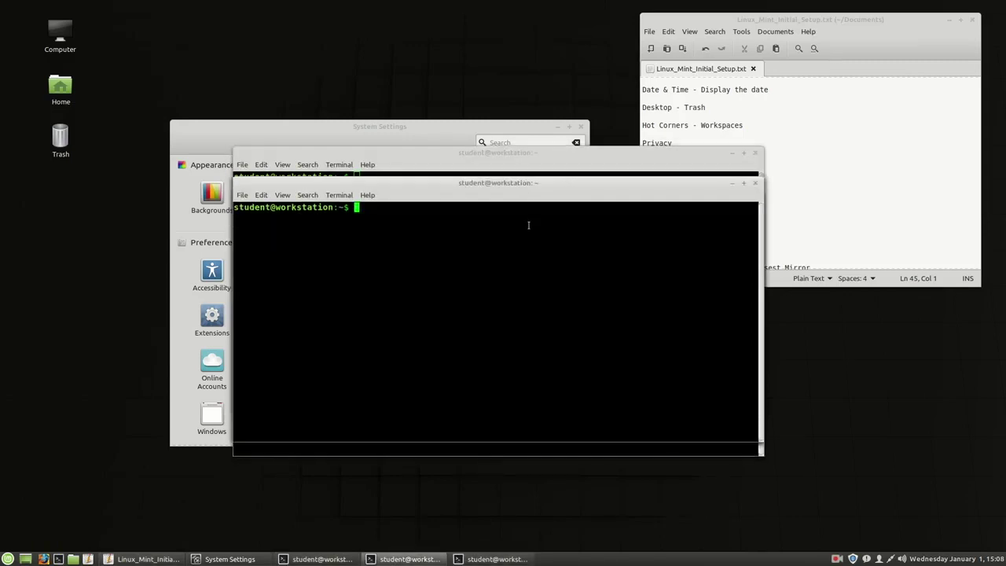
click(754, 183)
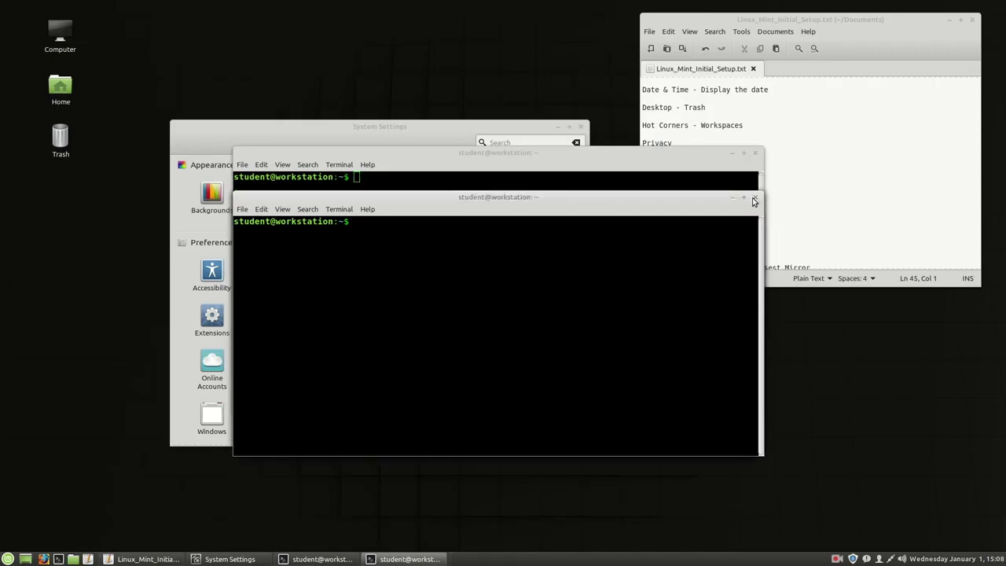
click(754, 197)
click(755, 153)
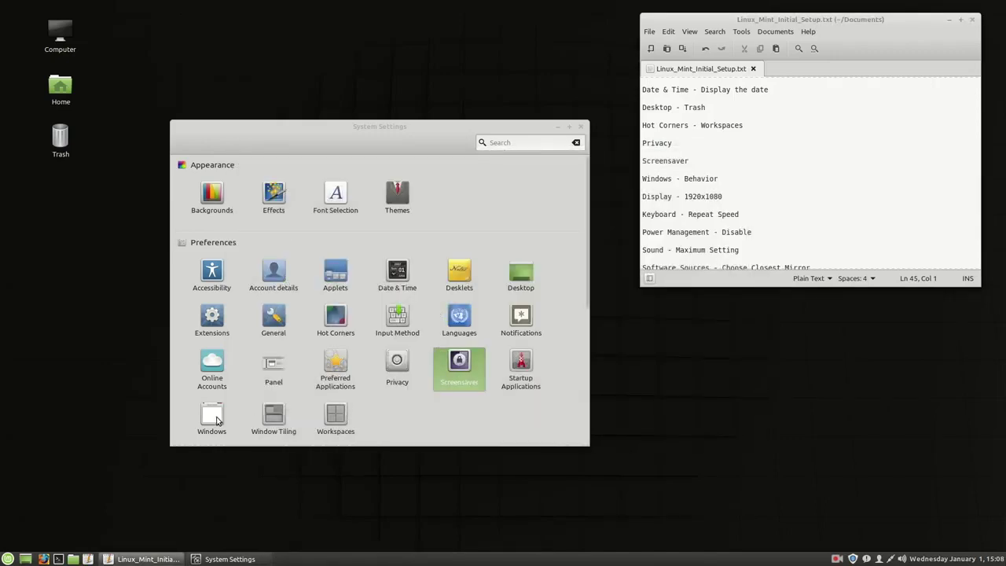
Step: In the Windows behavior settings, set the location of newly opened windows to Automatic and return to the settings overview
click(212, 416)
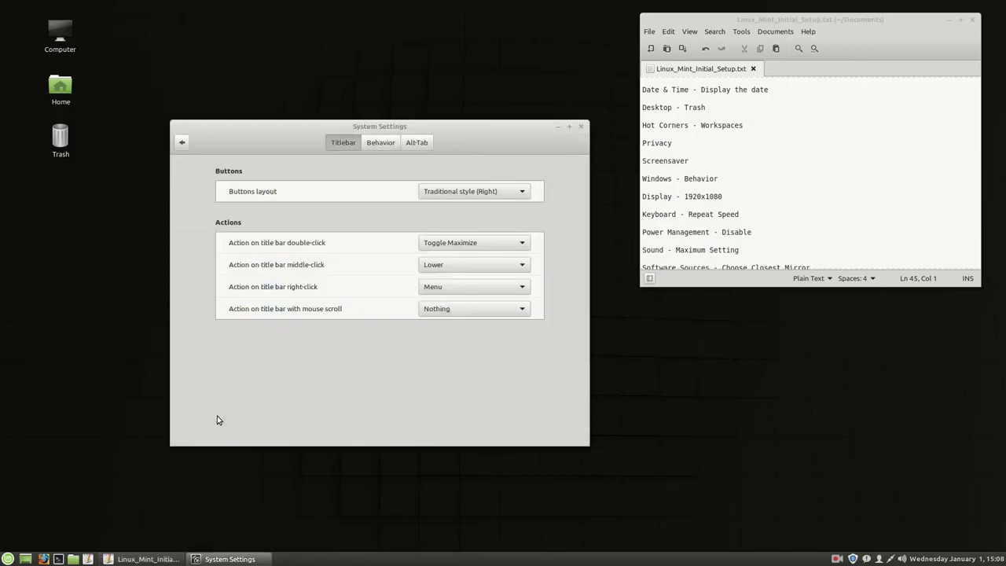
click(382, 144)
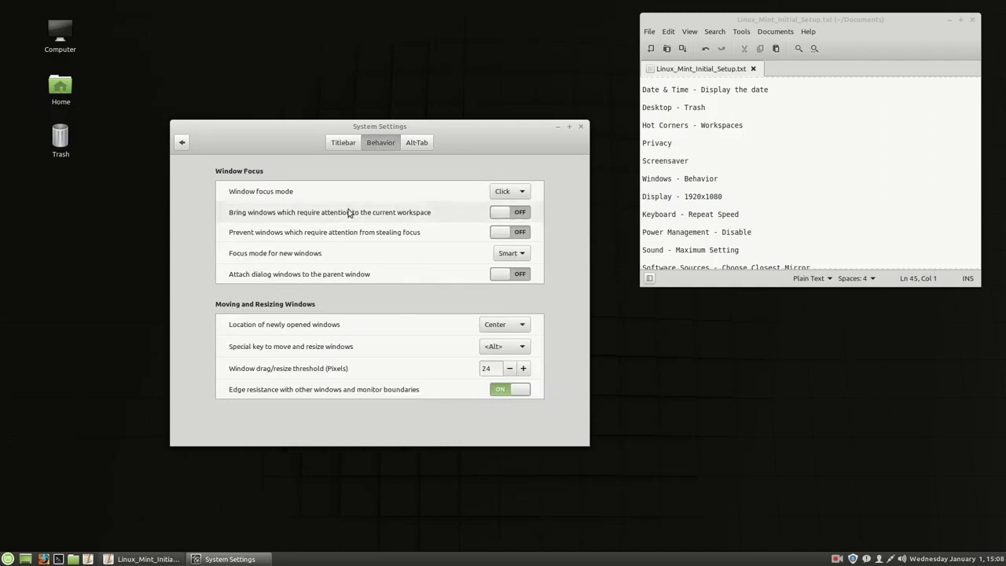
click(511, 325)
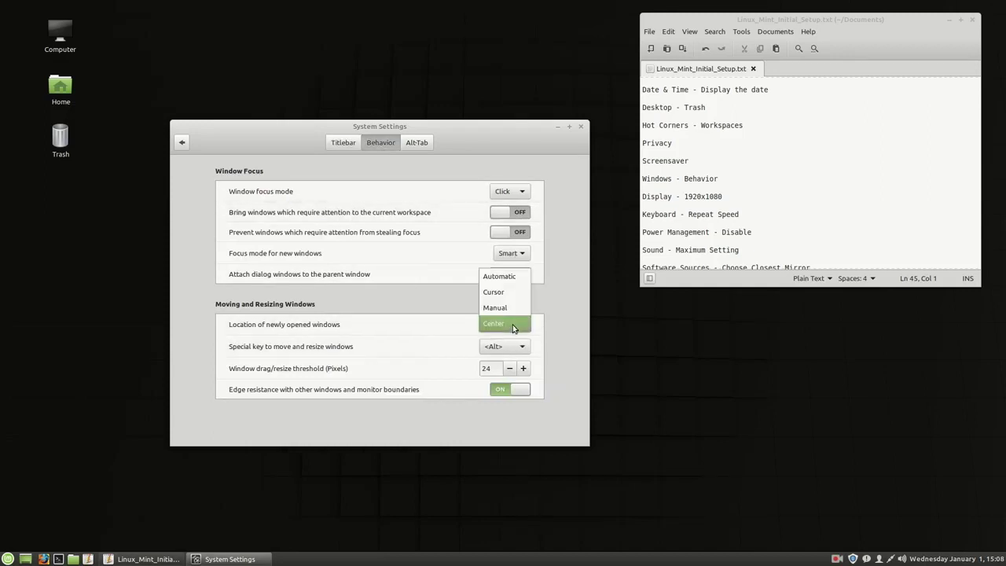
click(516, 278)
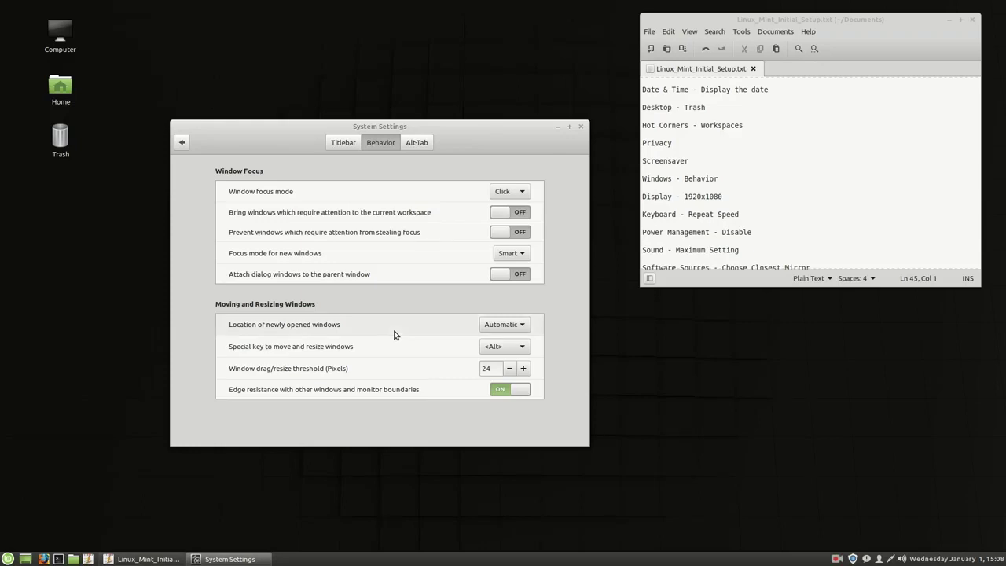
click(182, 142)
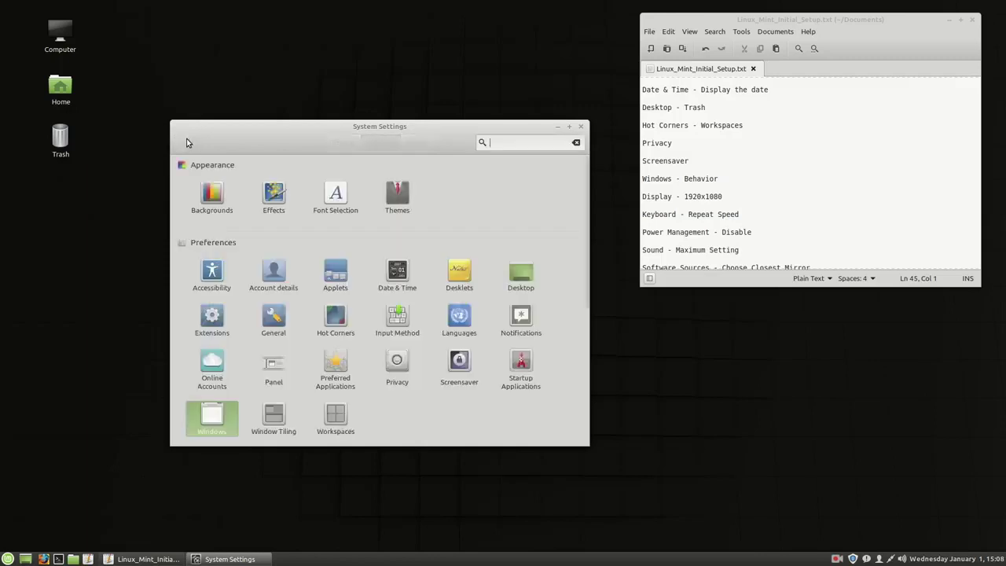
Step: Test the automatic window placement with three new terminal windows, moving two of them apart, and close all three
click(58, 559)
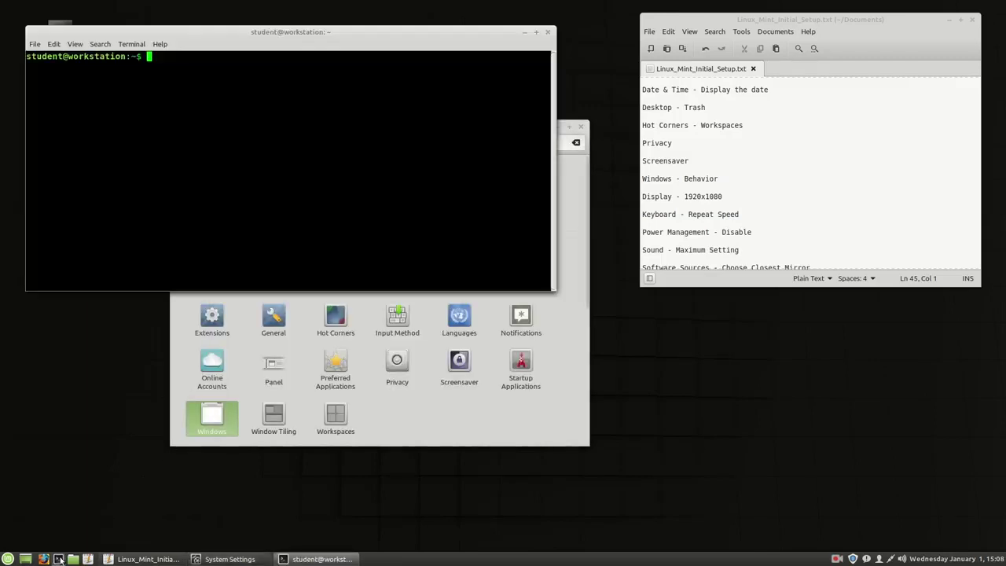
click(58, 559)
click(58, 558)
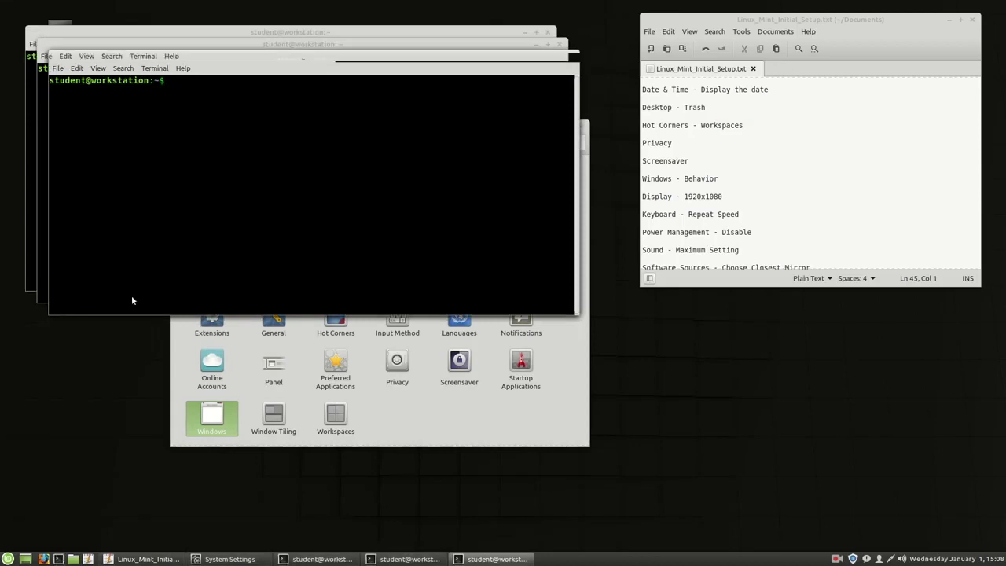
click(222, 28)
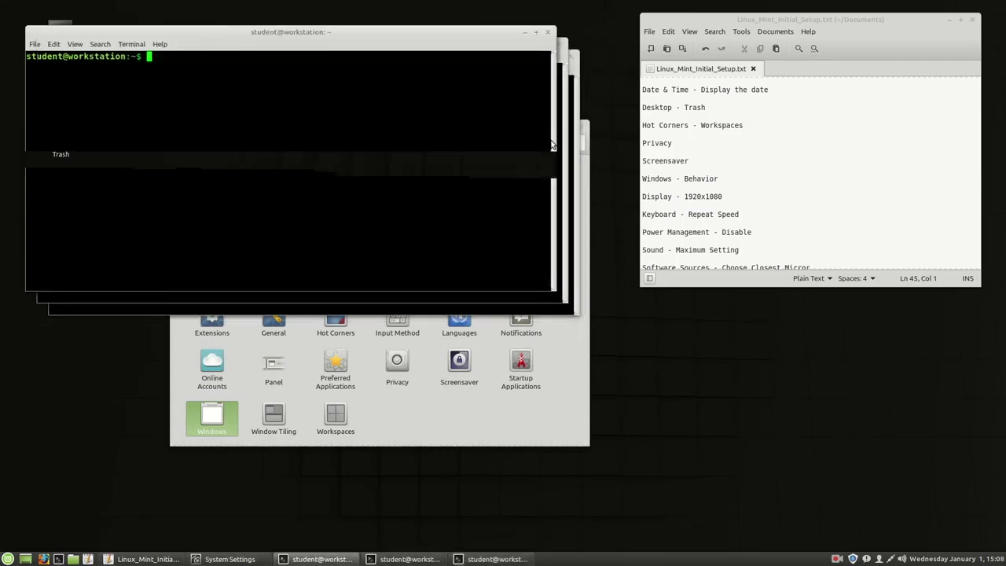
click(567, 175)
drag(337, 45, 572, 200)
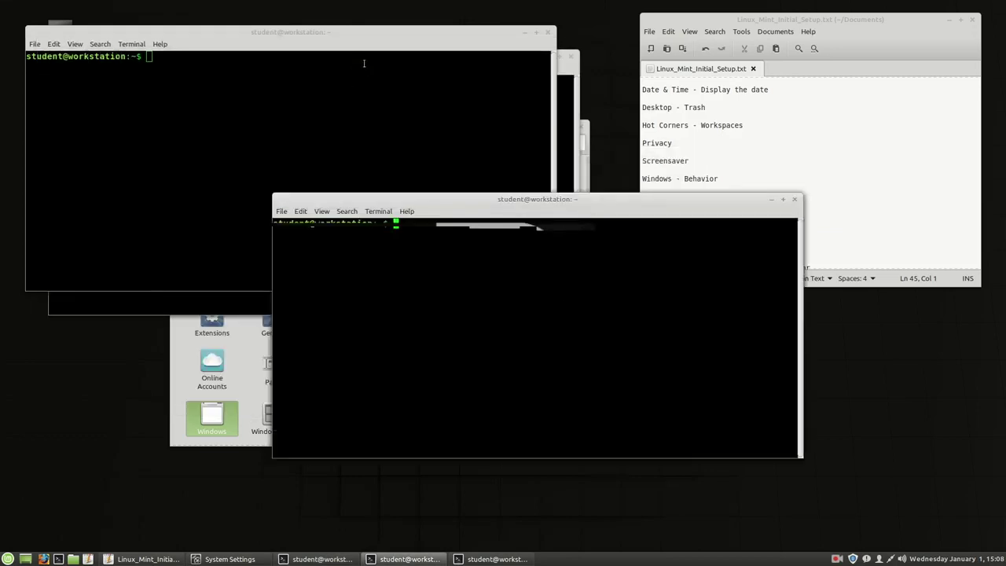
click(572, 76)
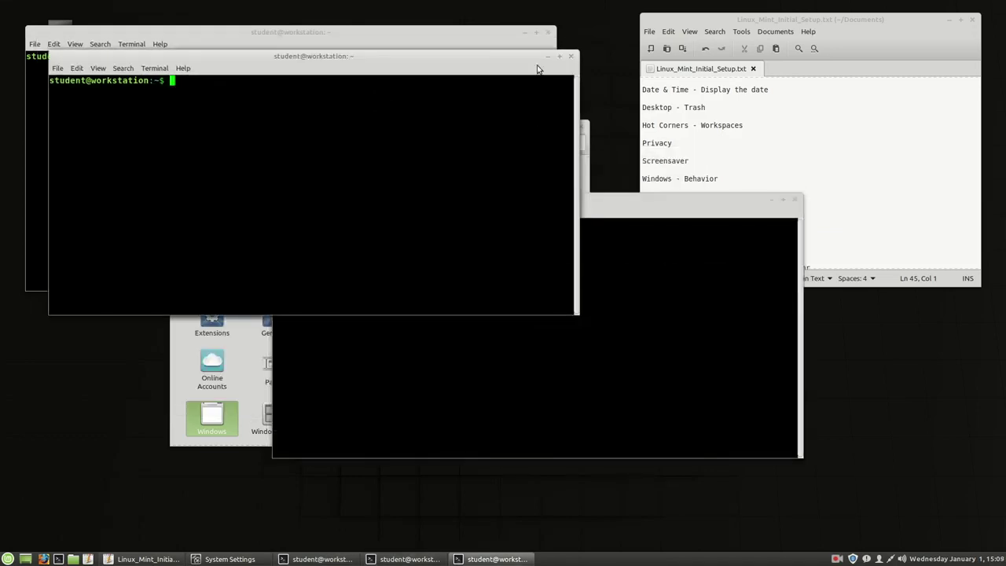
drag(537, 69, 552, 123)
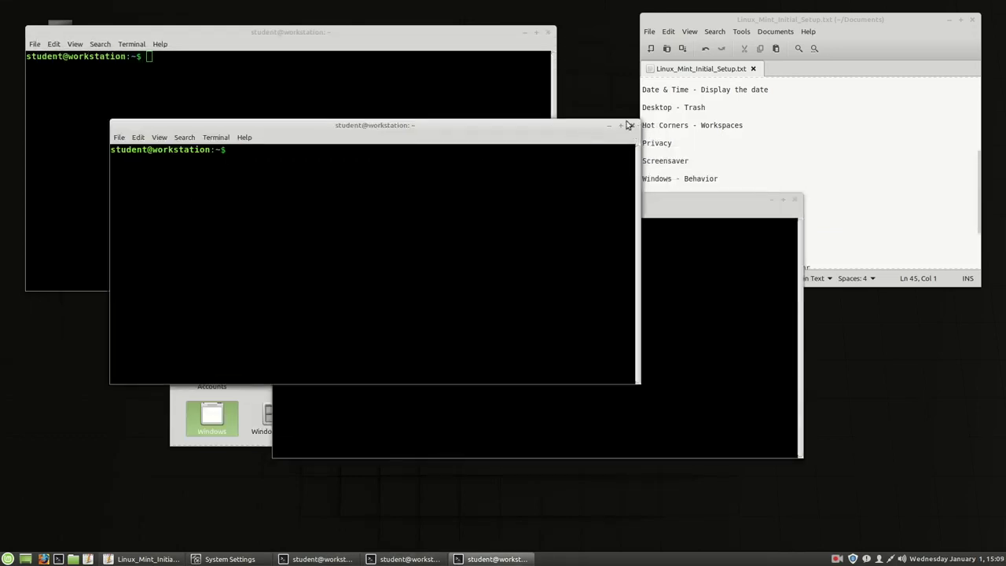
click(548, 32)
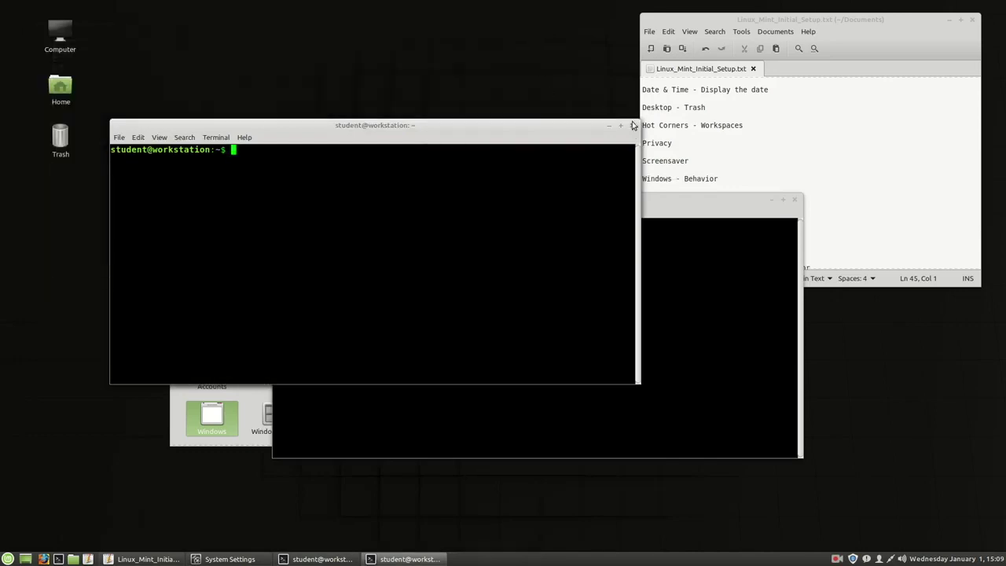
click(632, 125)
click(794, 201)
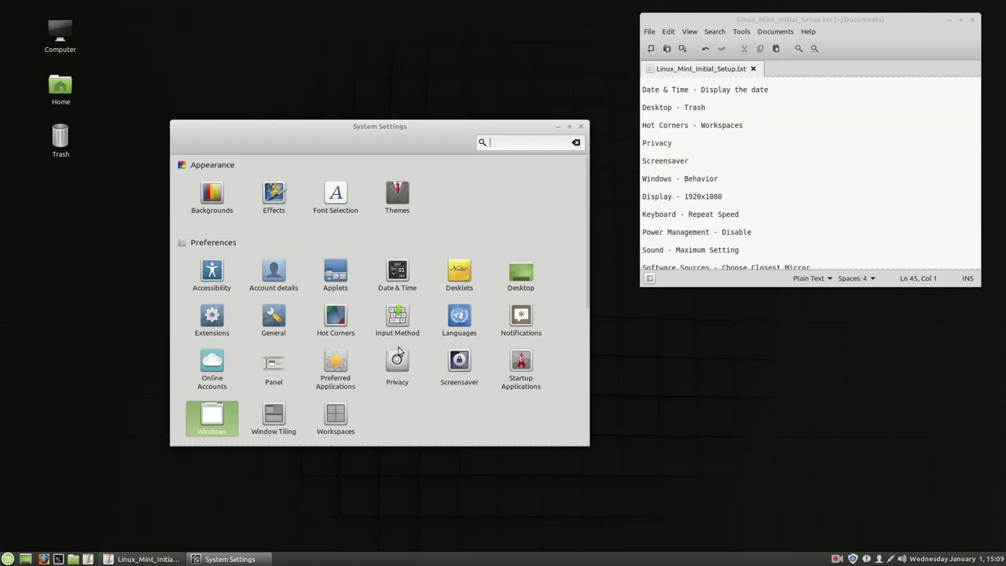
Step: Check the available screen resolutions in the Display settings without changing the selection, and return to the settings overview
scroll(434, 377, down, 3)
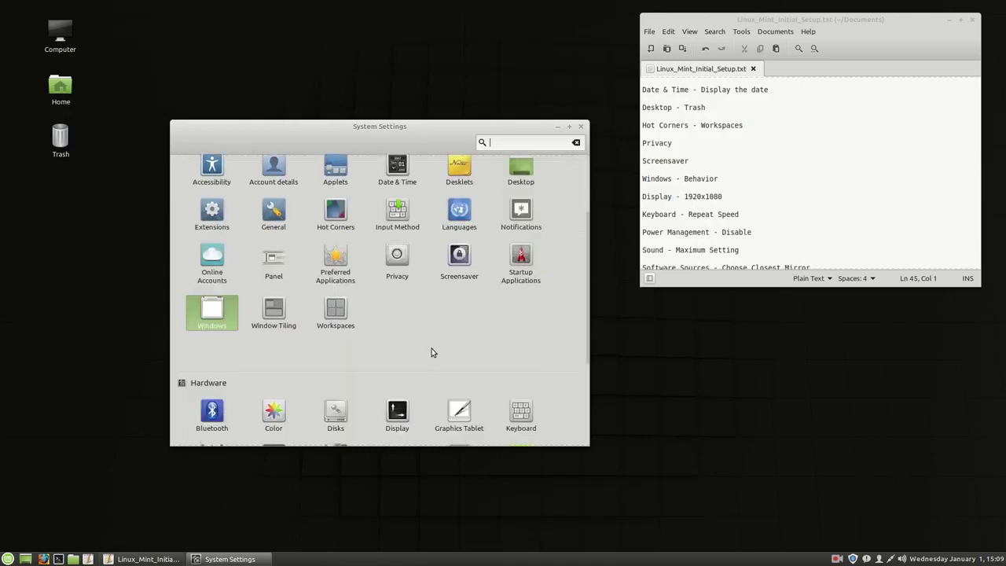
scroll(431, 352, down, 3)
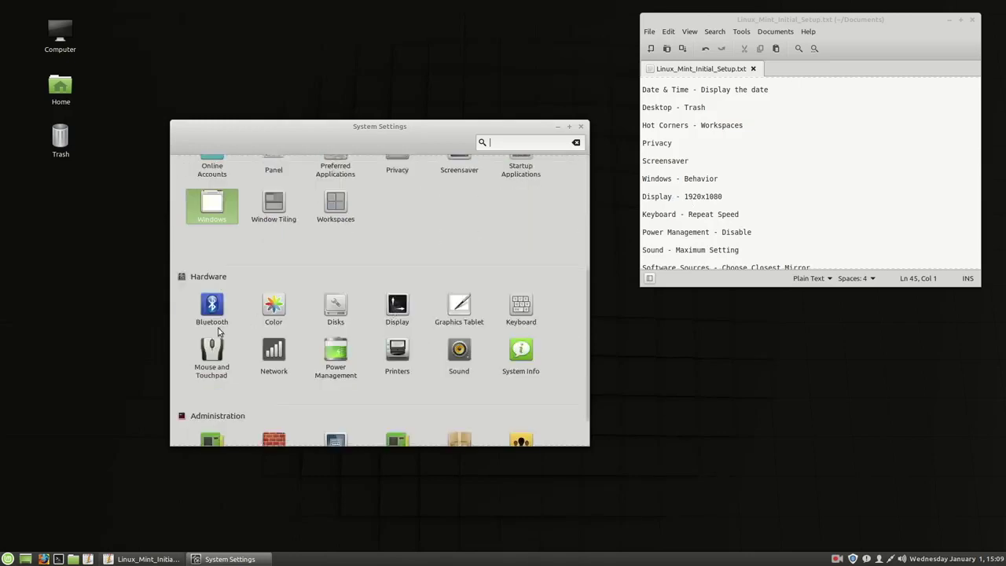
click(398, 307)
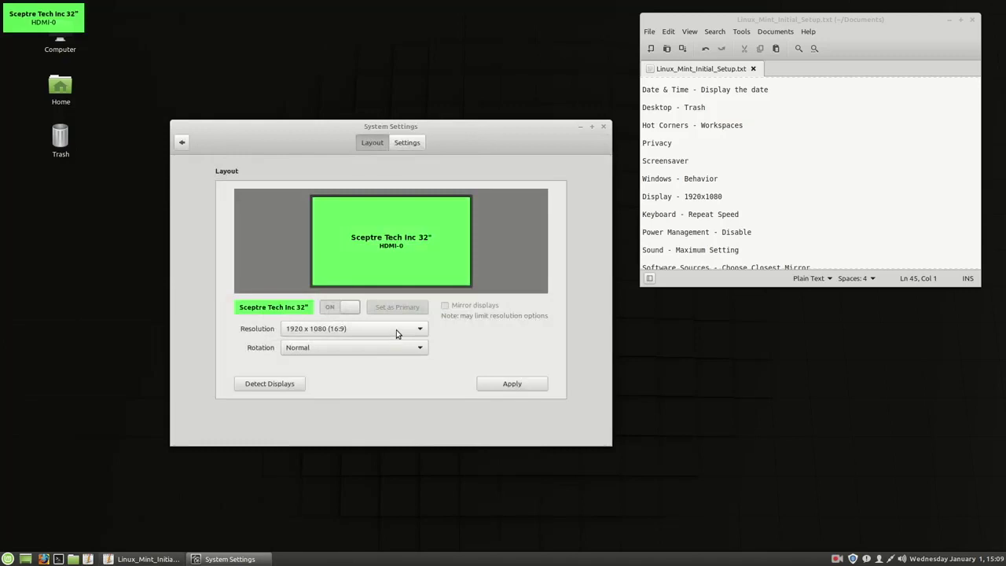
click(397, 333)
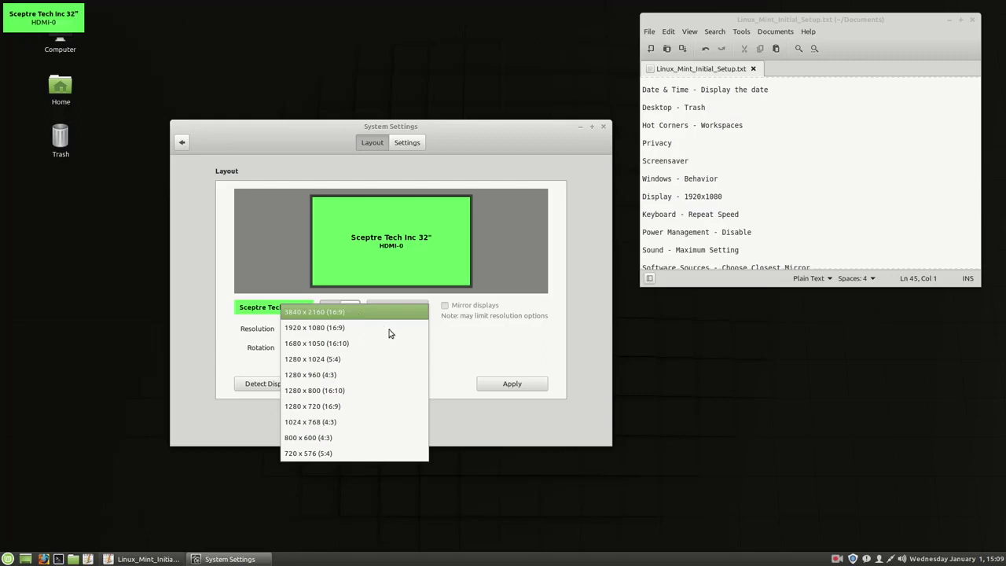
click(450, 343)
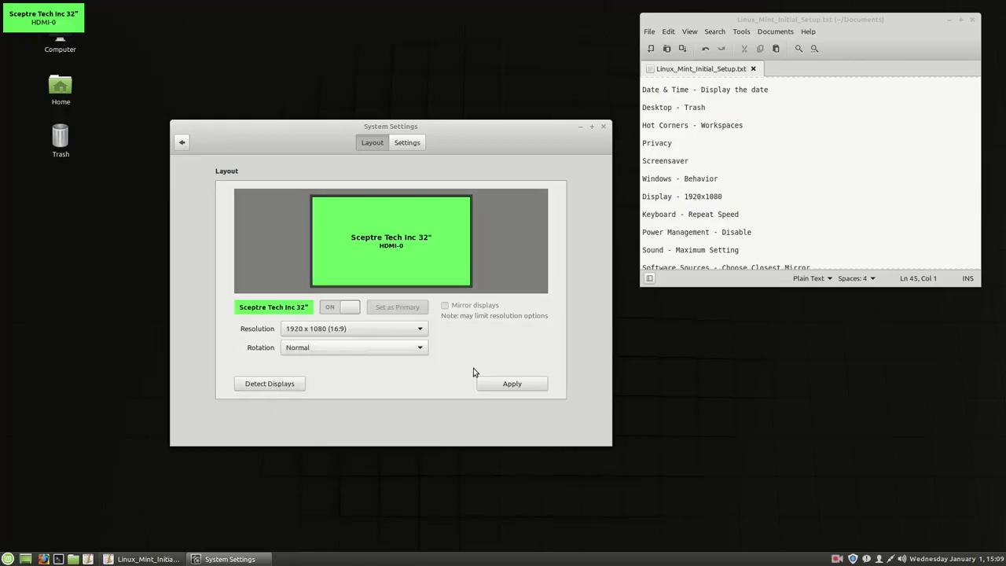
click(182, 143)
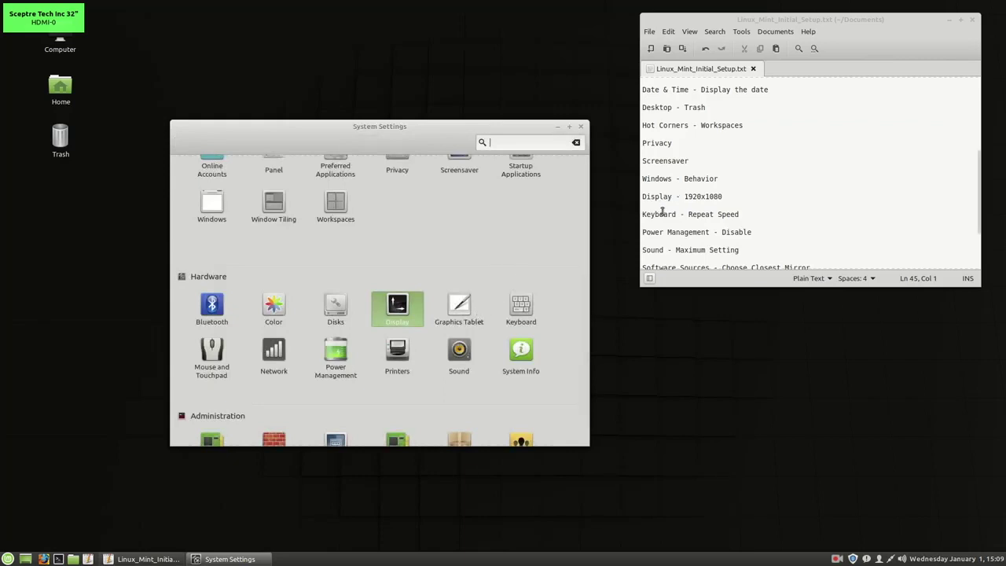
Step: Set the keyboard's key repeat speed to the fastest setting and return to the settings overview
click(507, 306)
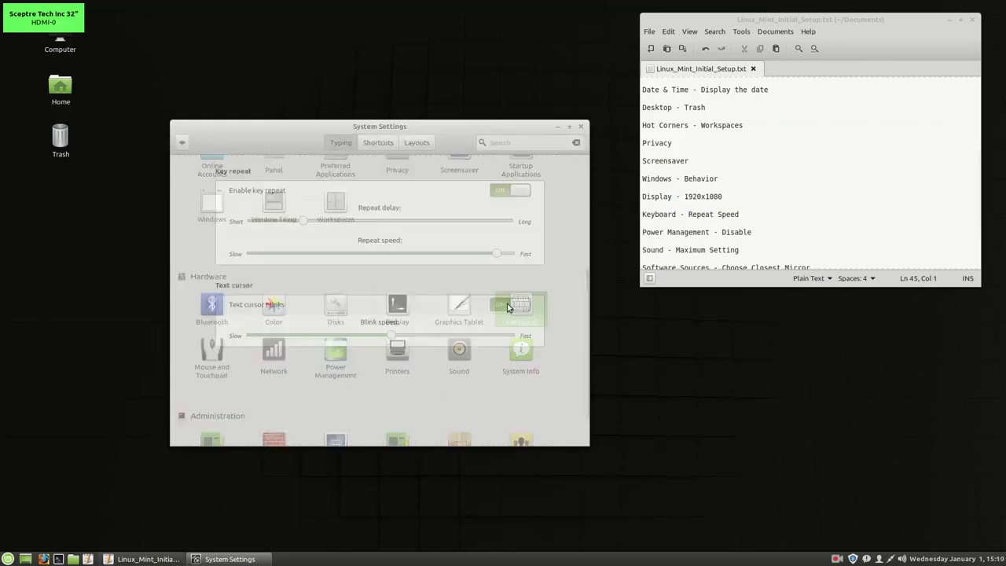
drag(497, 254, 537, 273)
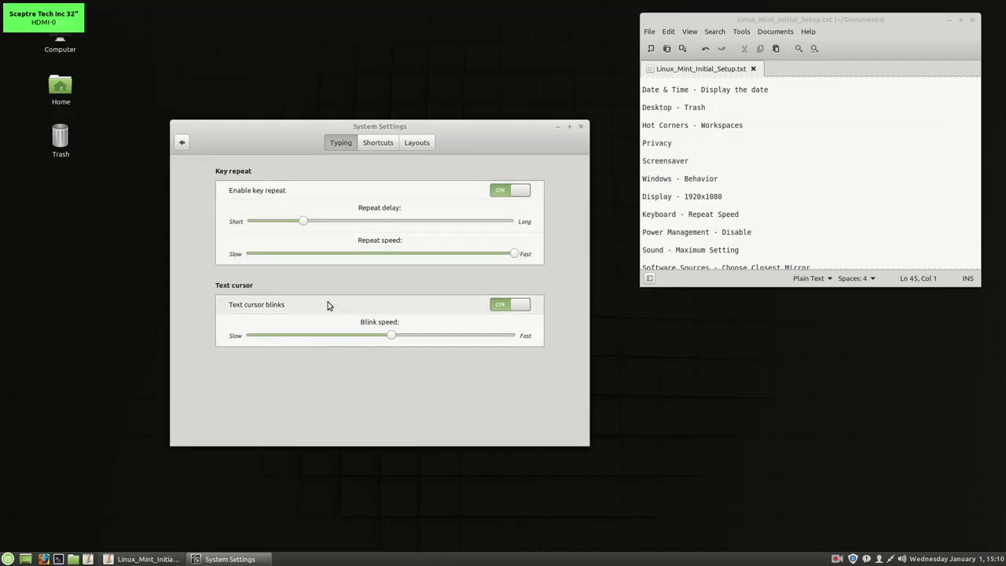
click(182, 142)
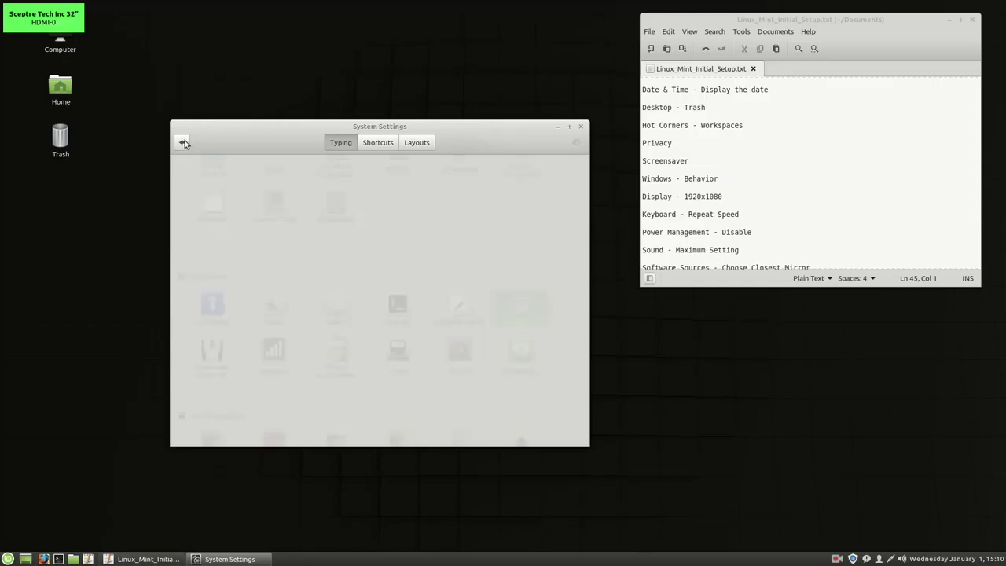
Step: In Power Management, set turning off the screen when inactive to Never, and return to the settings overview
scroll(714, 209, down, 1)
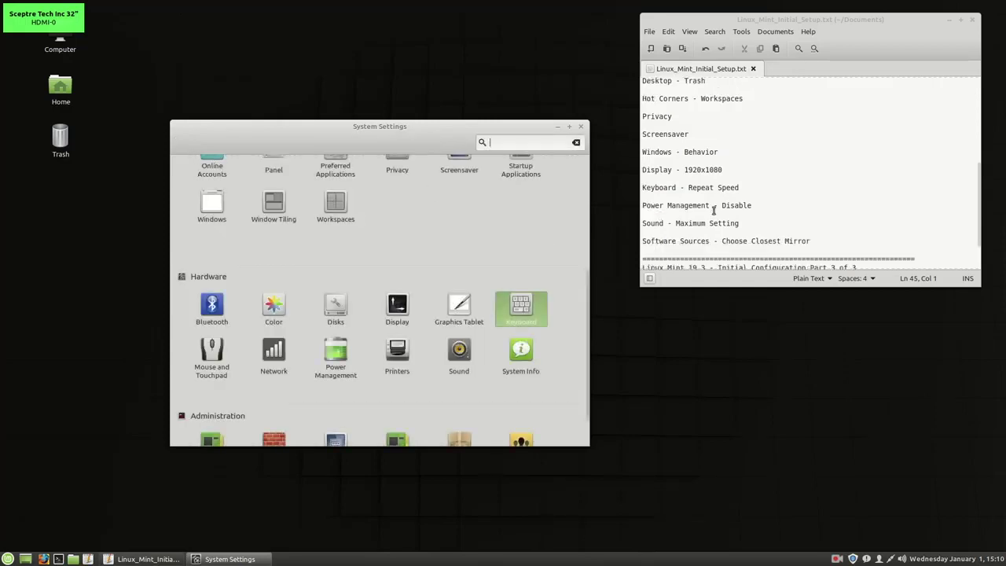
scroll(714, 209, down, 2)
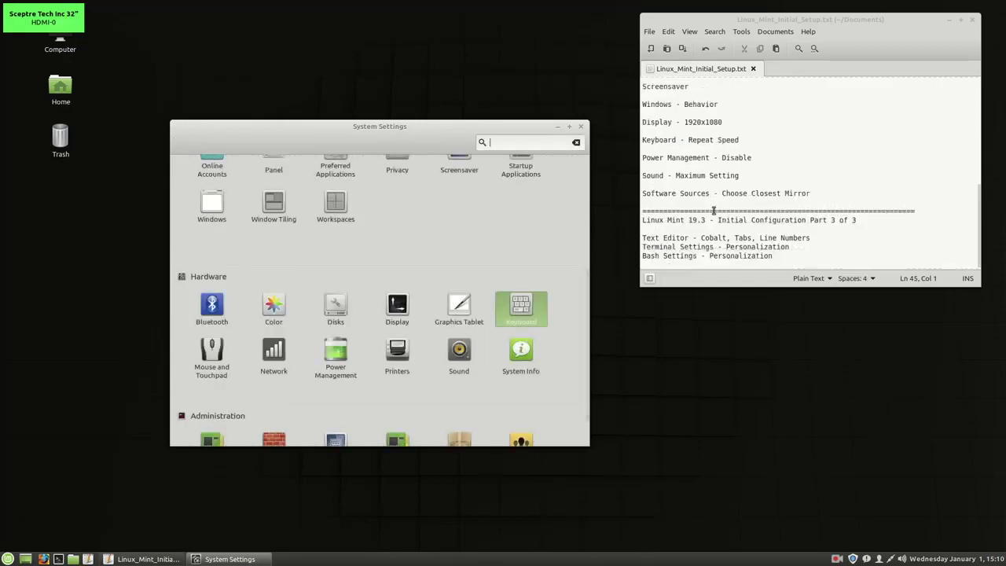
click(336, 354)
click(500, 192)
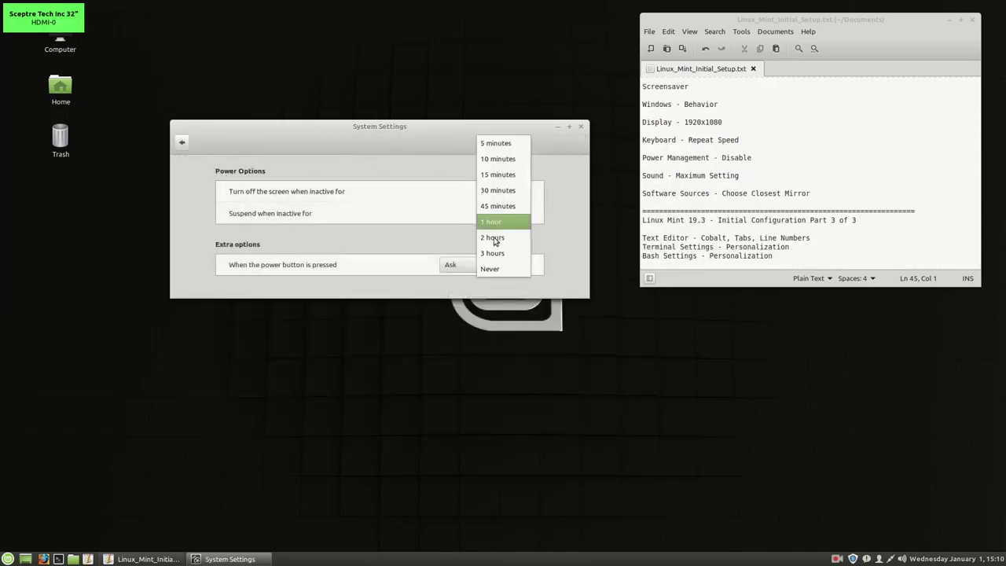
click(490, 269)
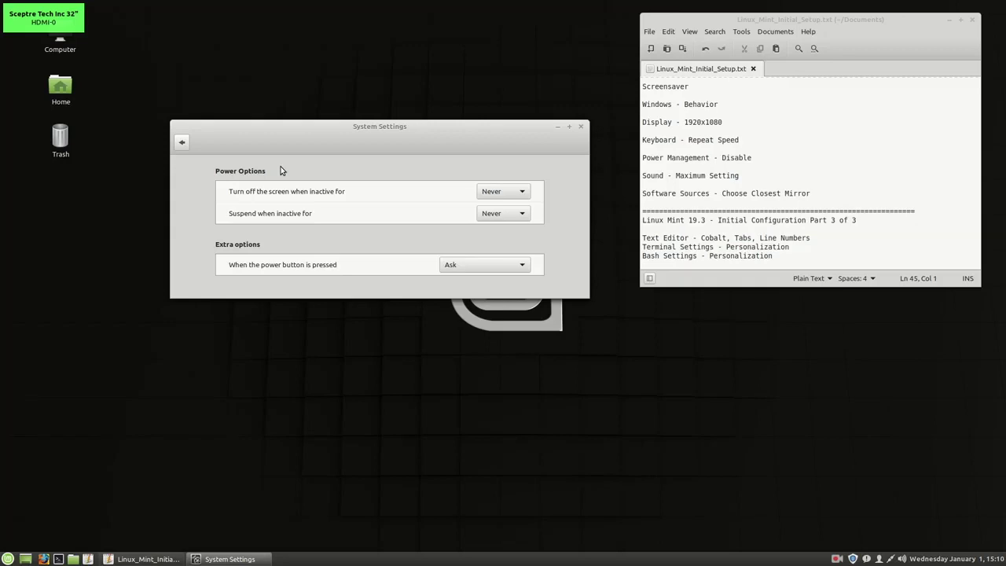
click(182, 145)
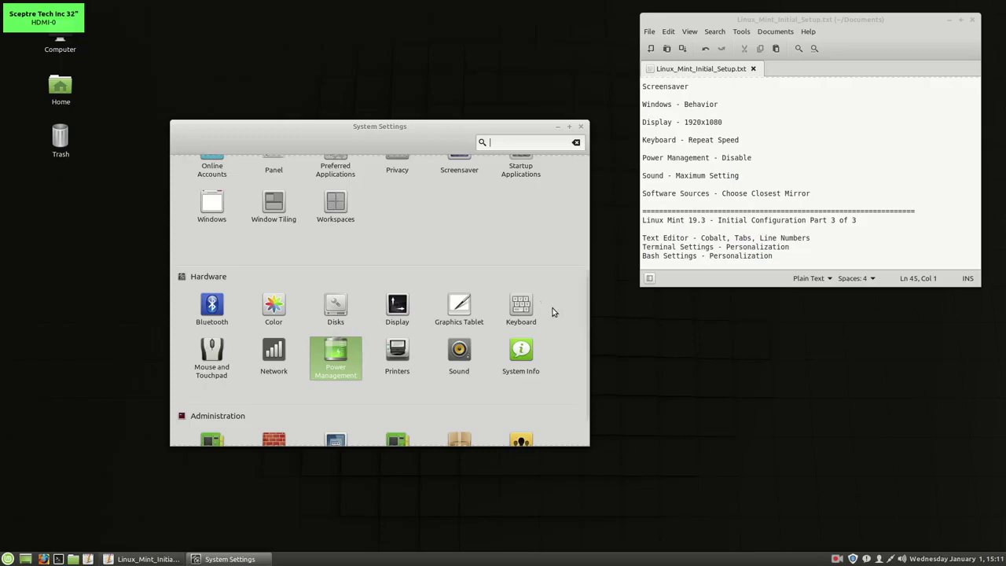
Step: Raise the sound amplification limit to its maximum, check the output volume range, and return to the settings overview
scroll(550, 312, down, 1)
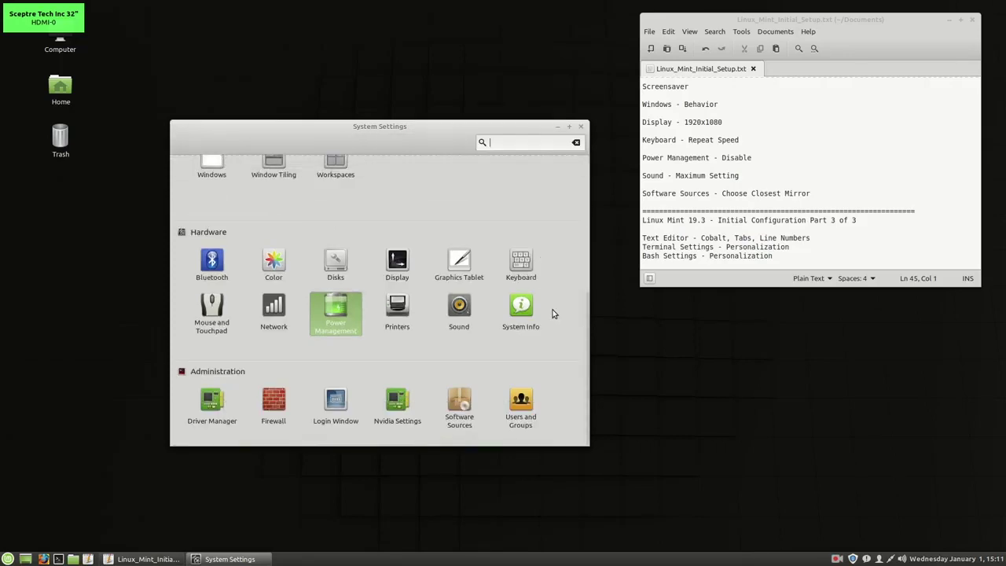
click(459, 312)
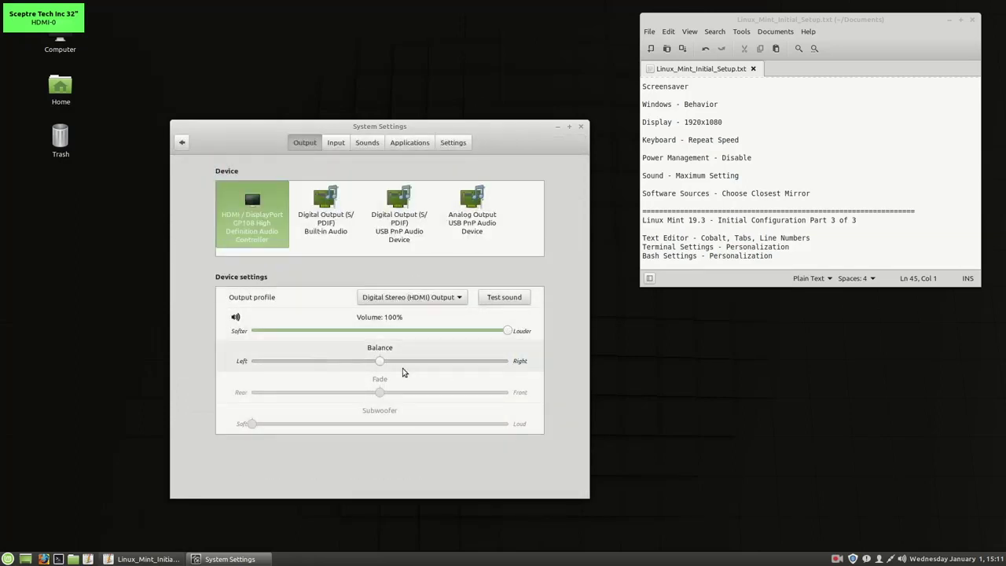
click(454, 144)
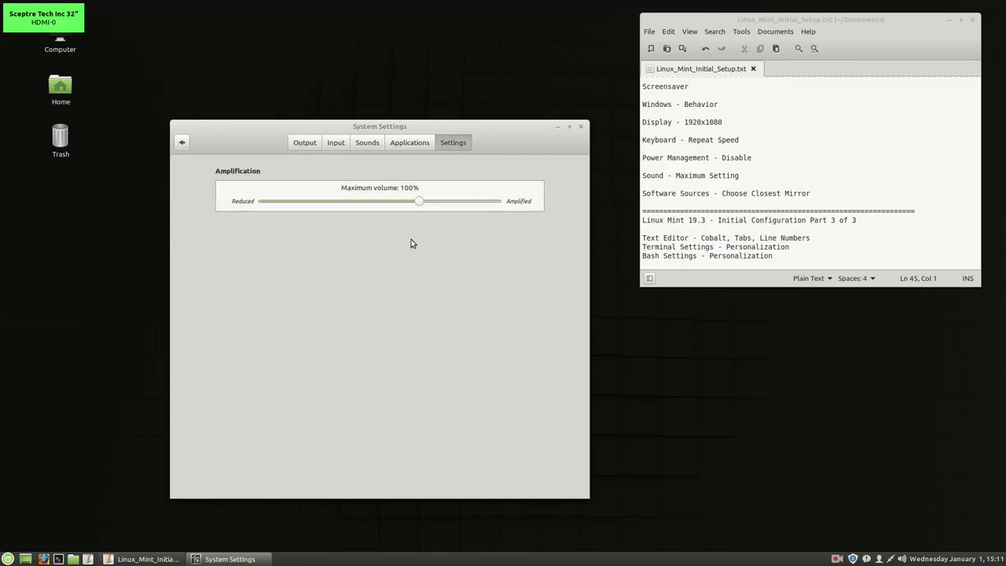
drag(419, 201, 513, 206)
click(304, 143)
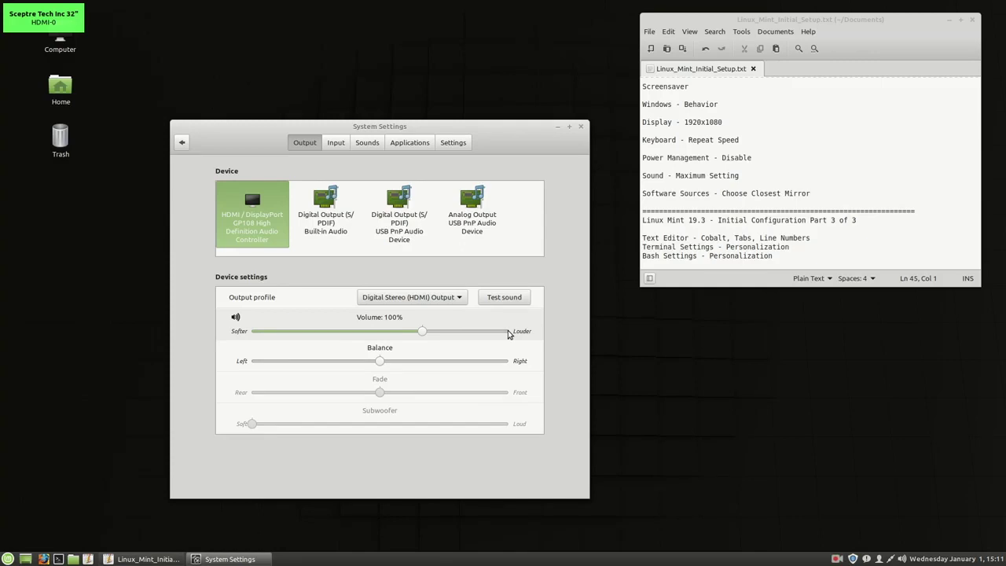
click(181, 143)
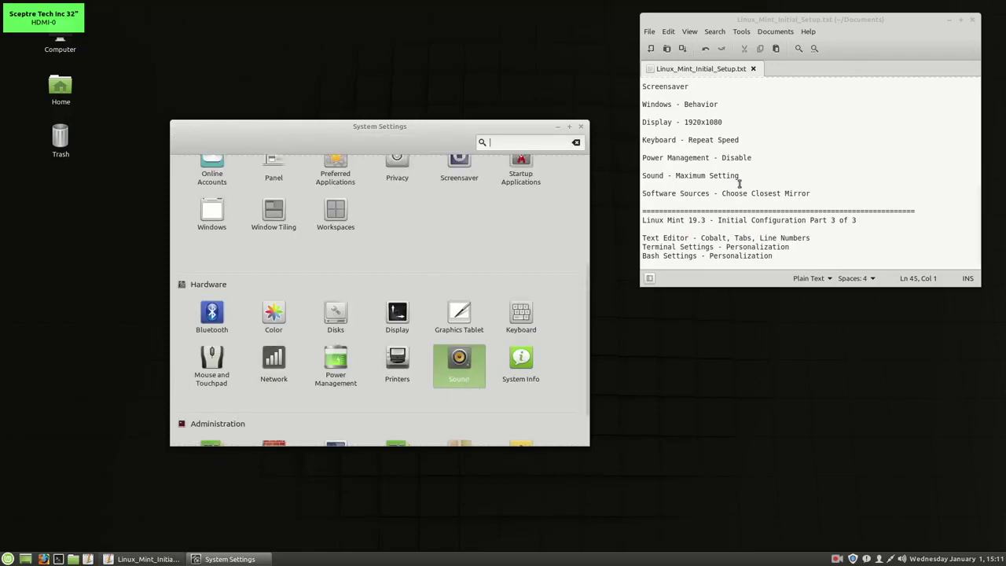
Step: Open Software Sources and authenticate by entering the account password
scroll(449, 307, down, 2)
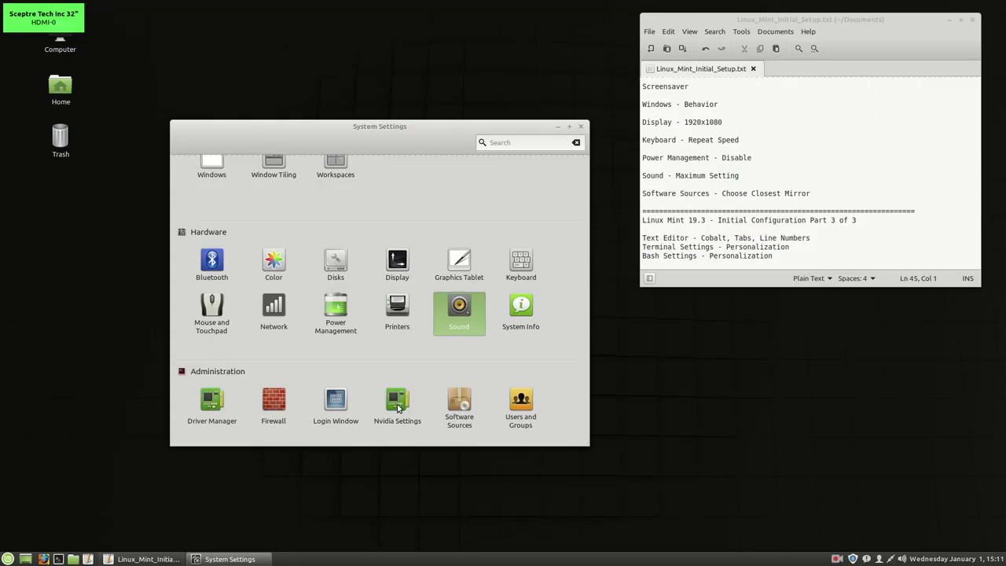
click(459, 402)
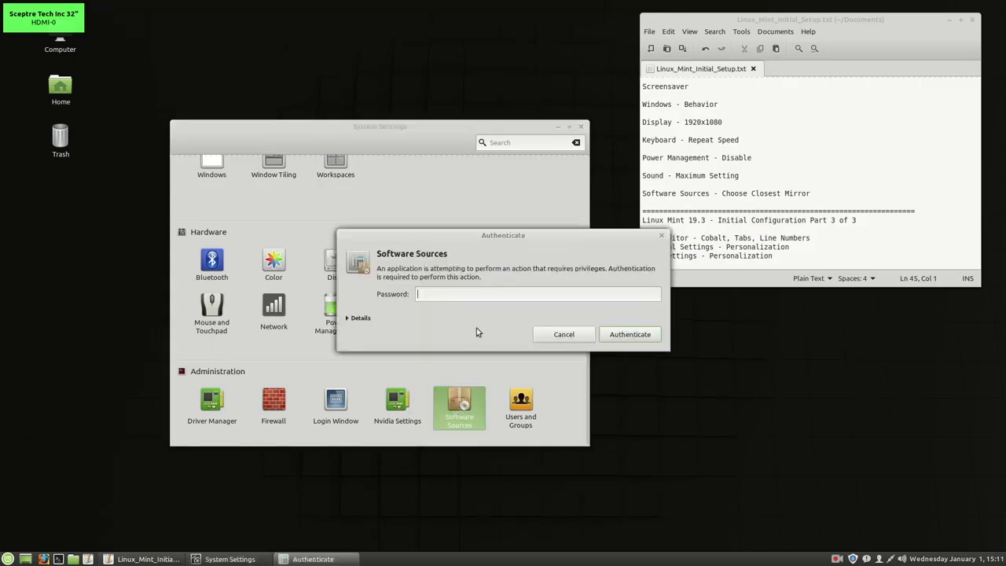
text(•••••••)
key(BackSpace)
key(BackSpace)
key(BackSpace)
key(BackSpace)
key(BackSpace)
key(BackSpace)
key(BackSpace)
text(•••••••)
key(Return)
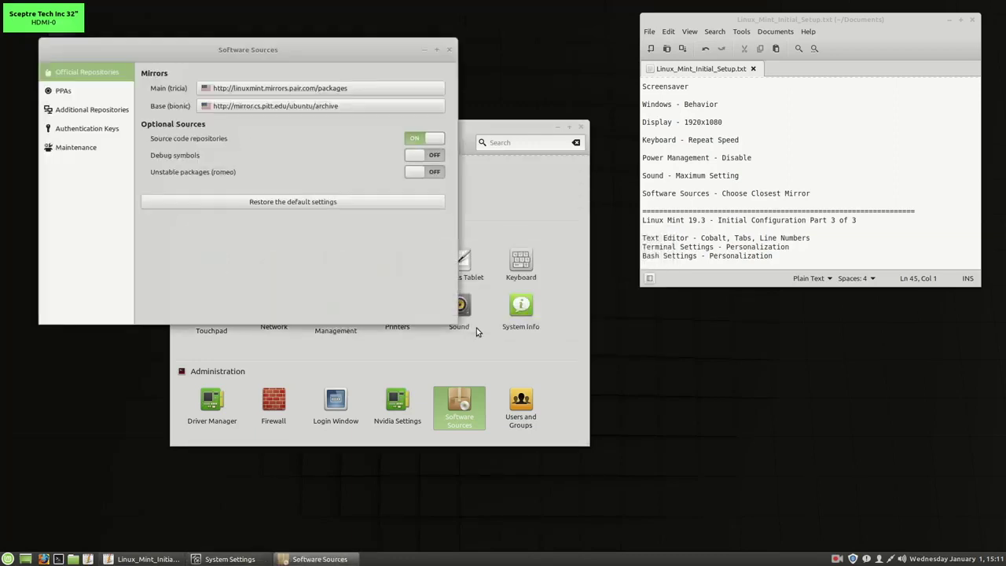
Step: Switch the main (tricia) mirror to EvoWise CDN, view the base (bionic) mirrors, and update the APT cache before closing Software Sources
click(281, 89)
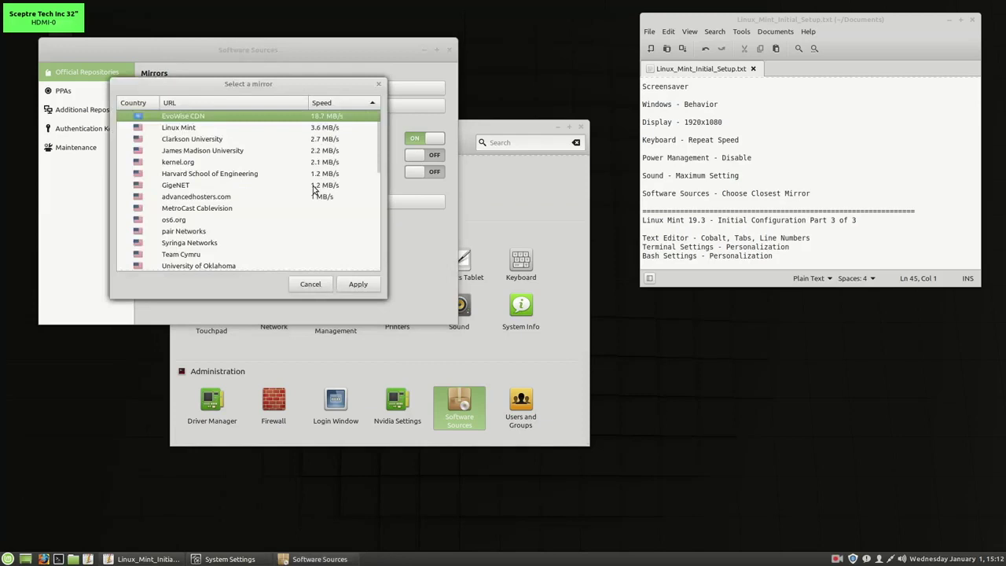
click(359, 284)
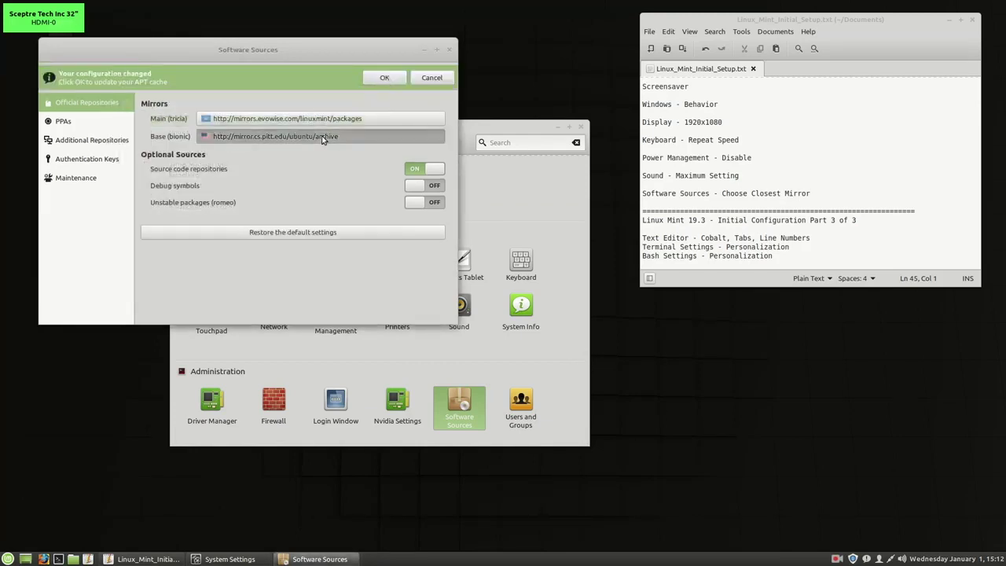
click(321, 139)
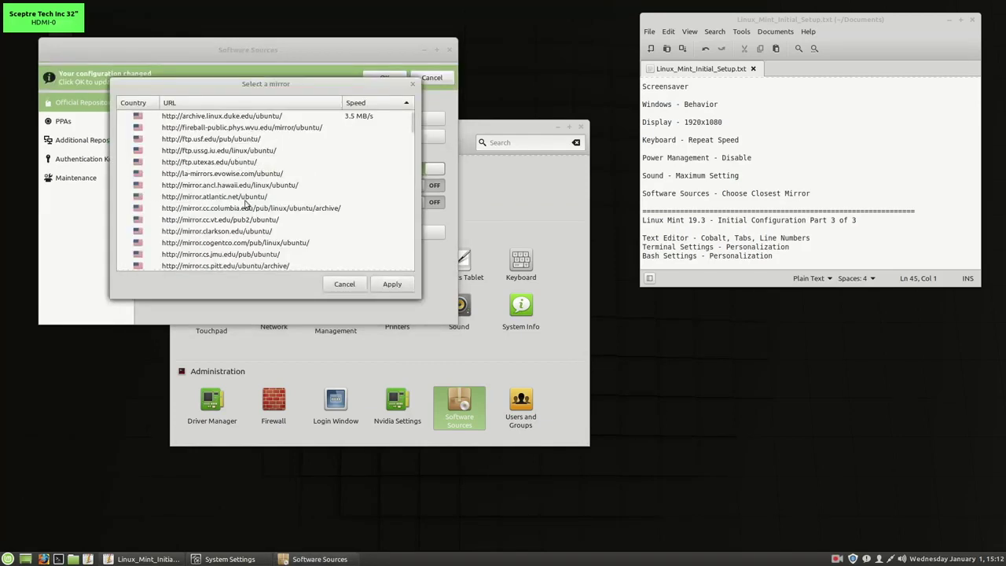
click(344, 284)
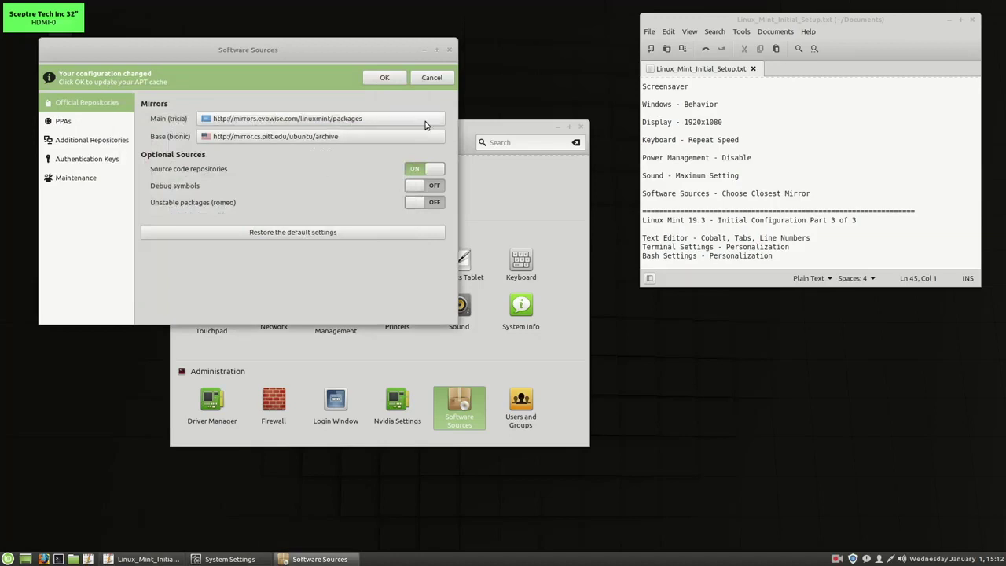
click(384, 78)
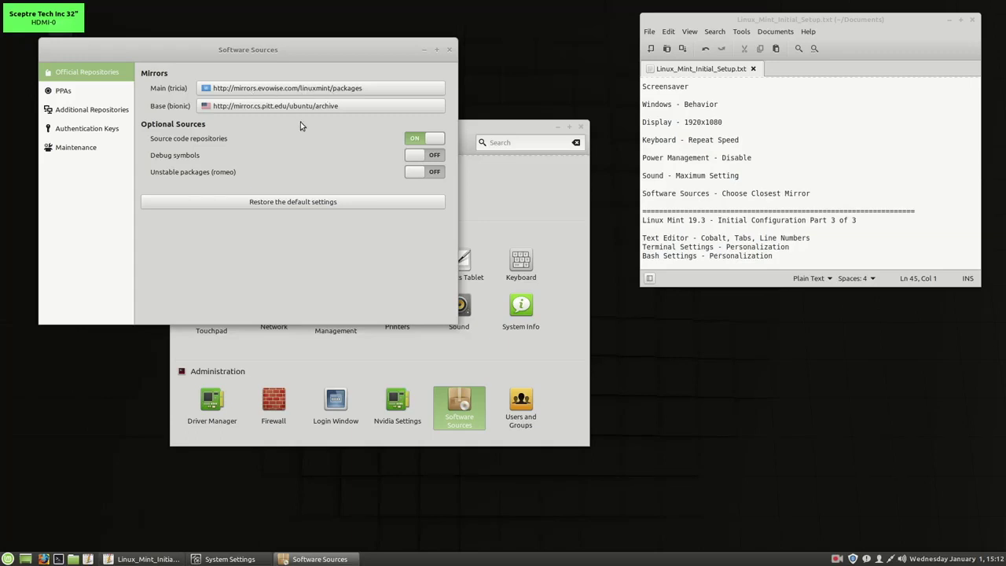
click(449, 50)
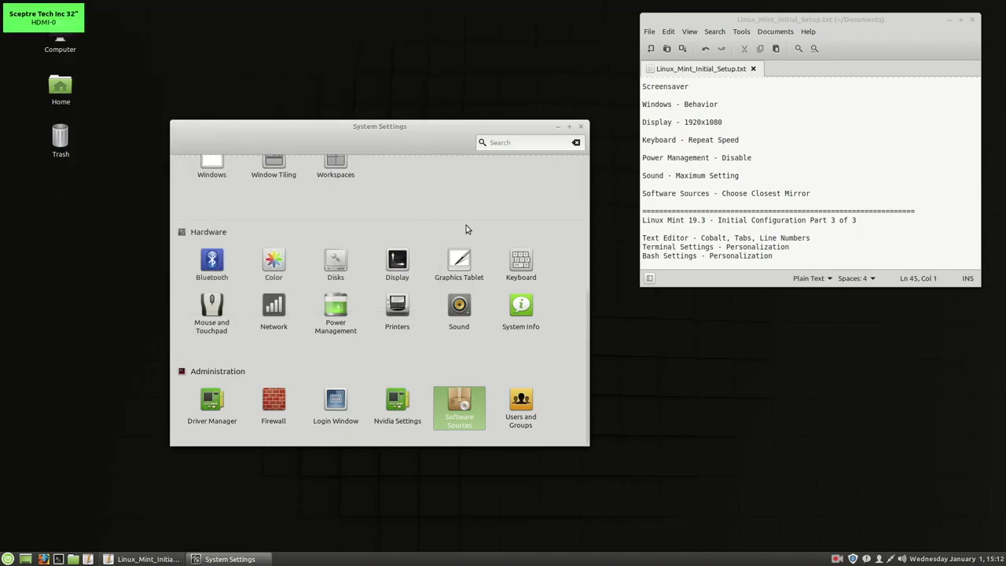
scroll(428, 325, up, 5)
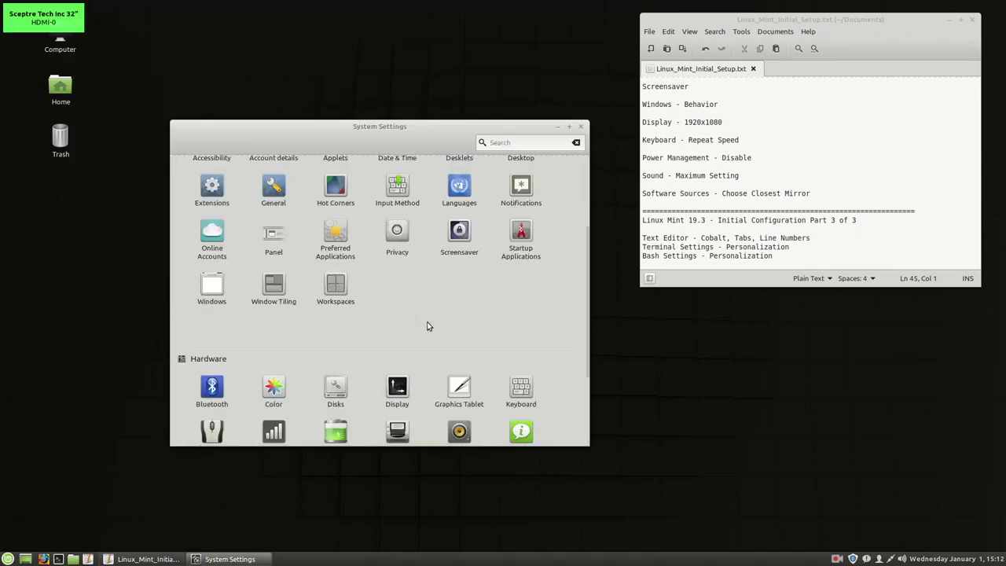
scroll(428, 325, down, 5)
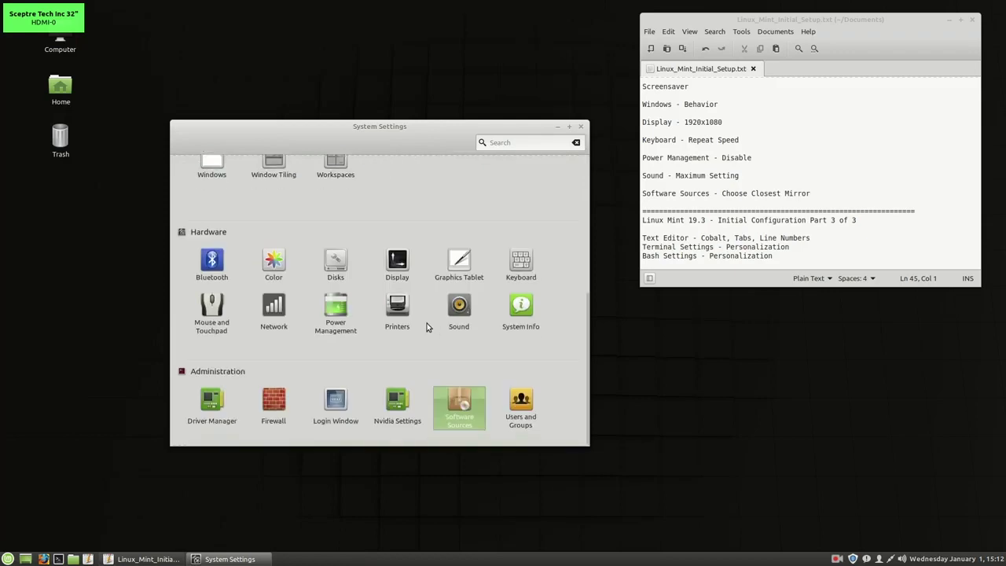